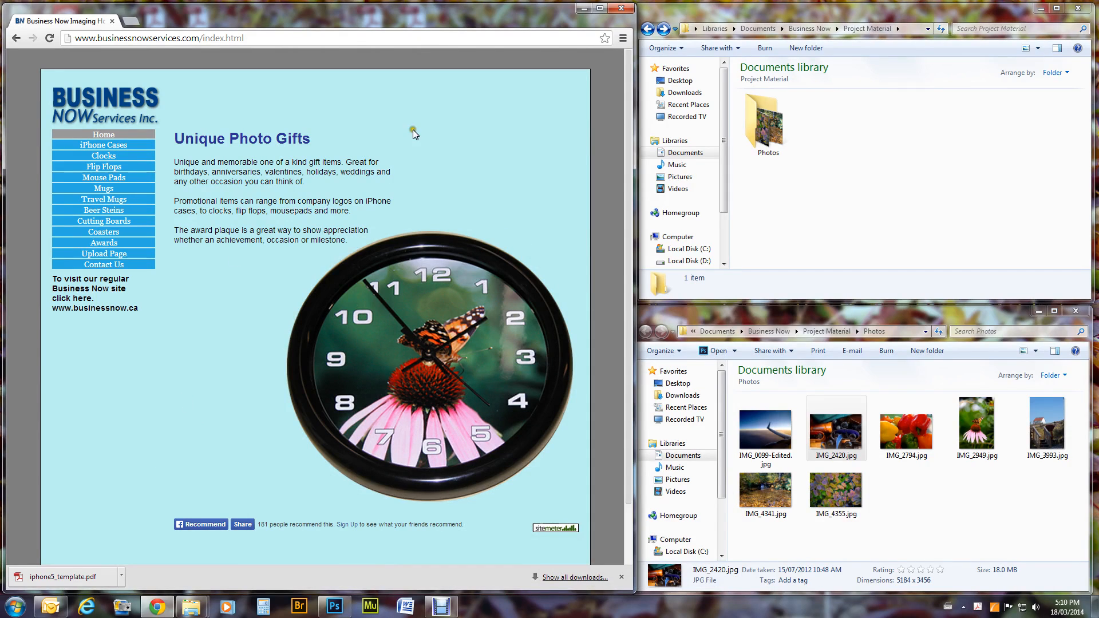
Open the iPhone 5/5s case template PDF from the iPhone Cases page in a new tab.
left_click(120, 150)
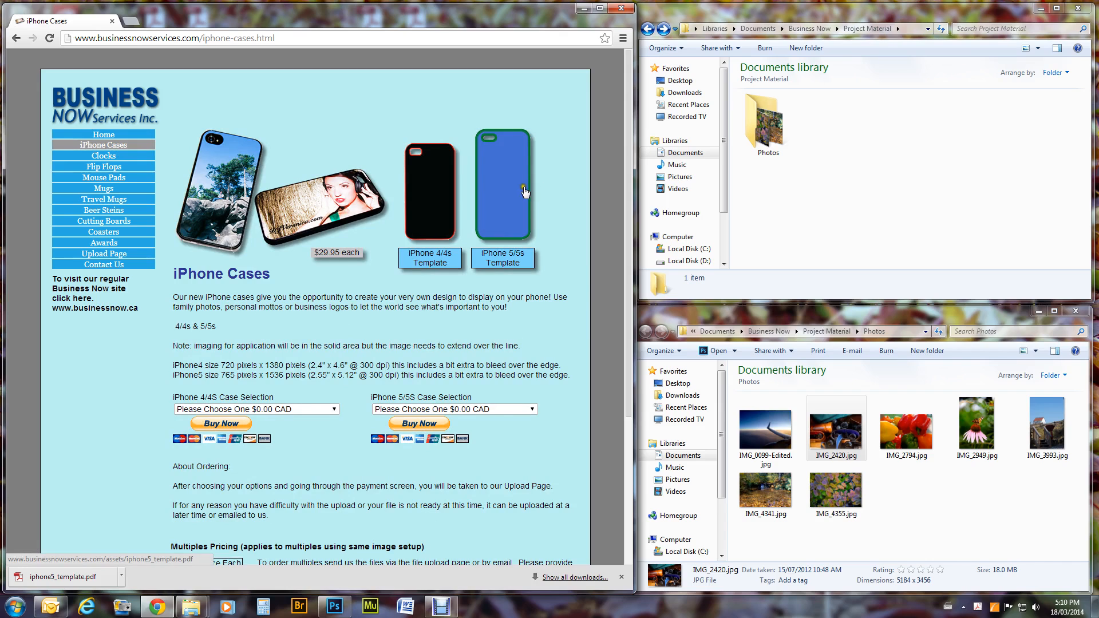
left_click(500, 195)
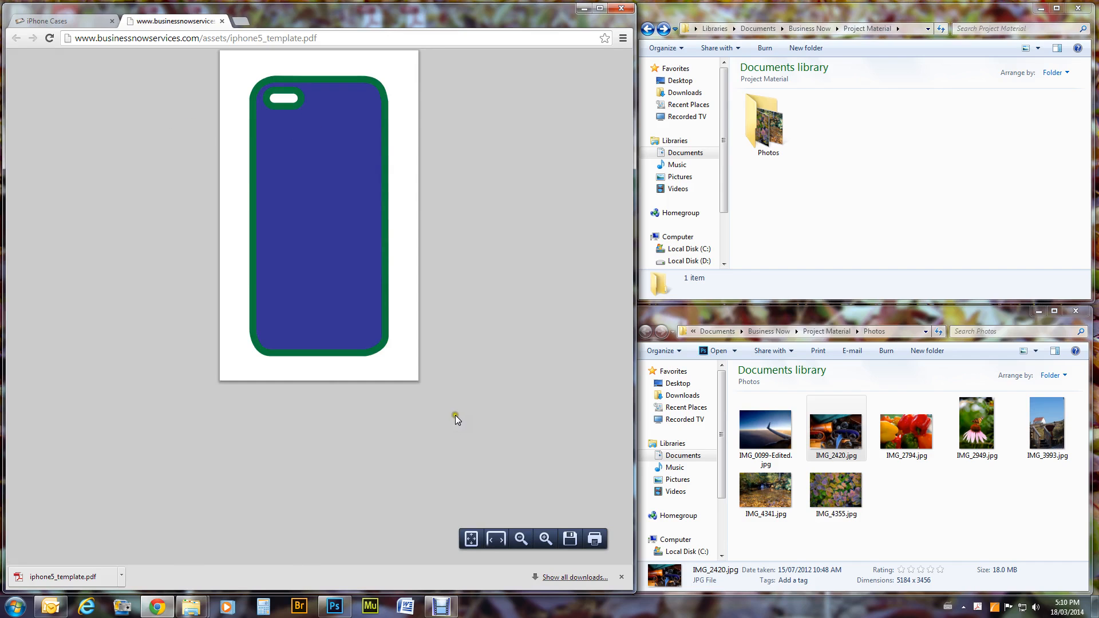
Save iphone5_template.pdf into the Project Material folder and bring that folder window forward.
left_click(569, 538)
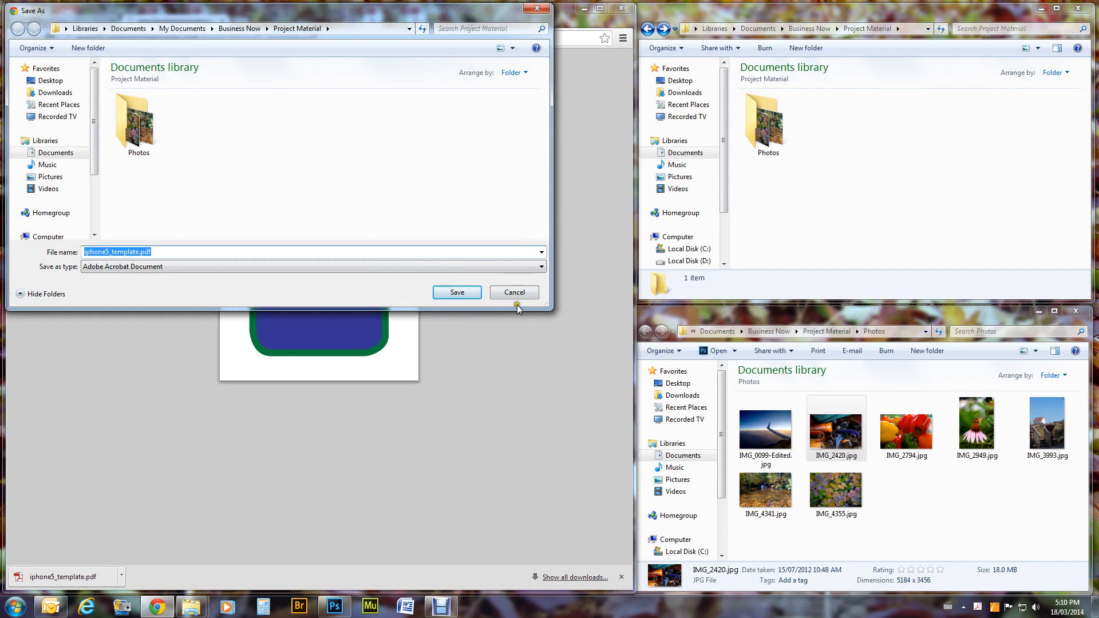
left_click(466, 293)
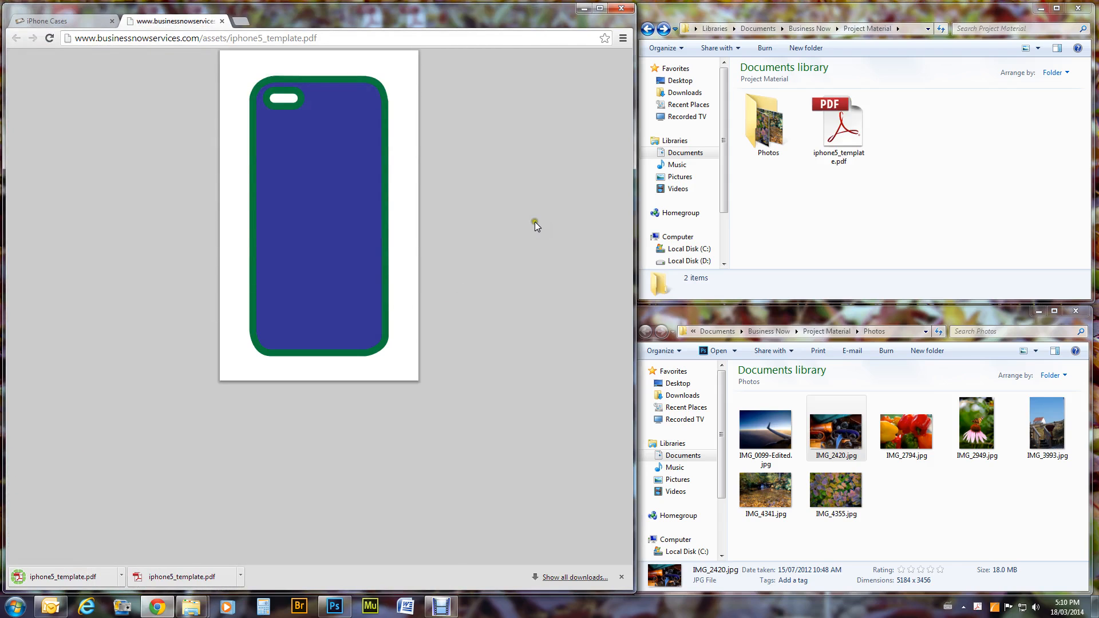
left_click(871, 11)
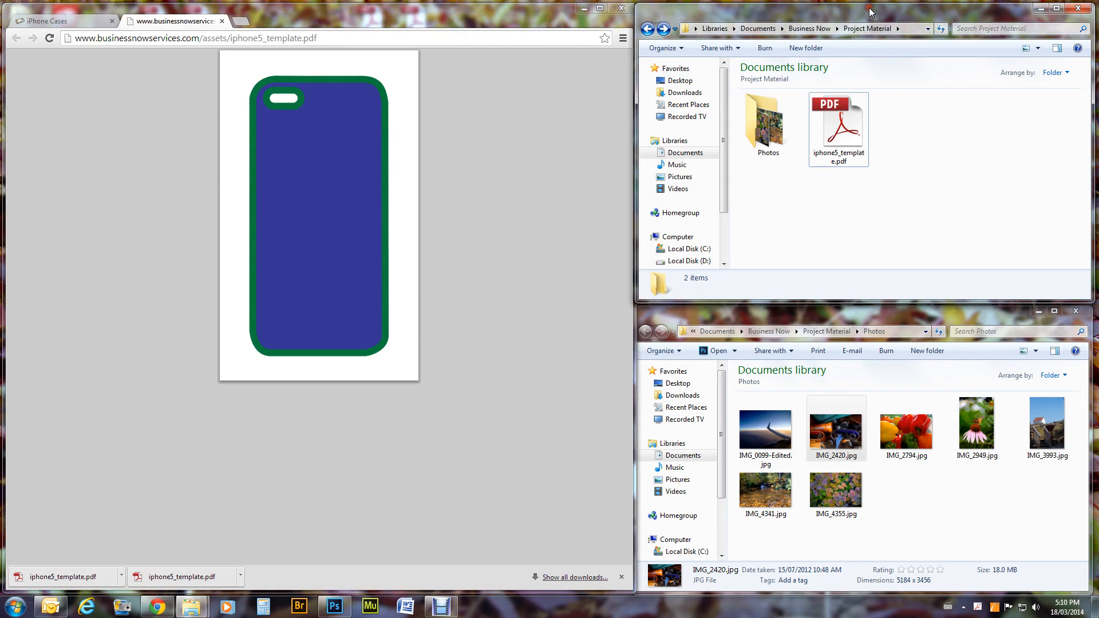
Open iphone5_template.pdf in Photoshop using Open with > Adobe Photoshop CC.
left_click(873, 193)
right_click(837, 122)
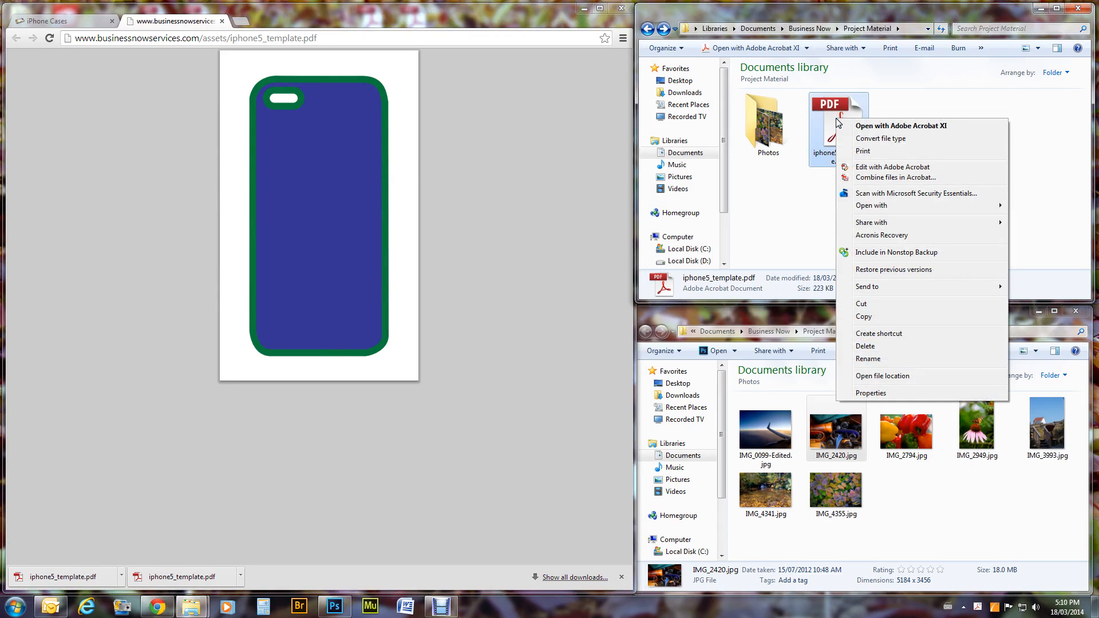
mouse_move(875, 207)
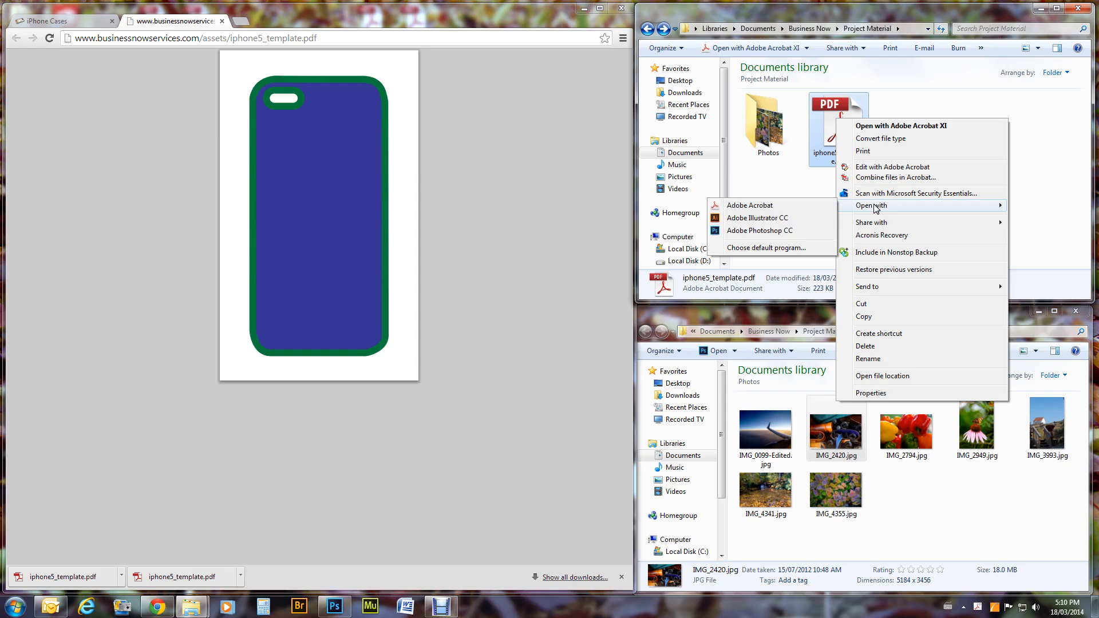
left_click(759, 231)
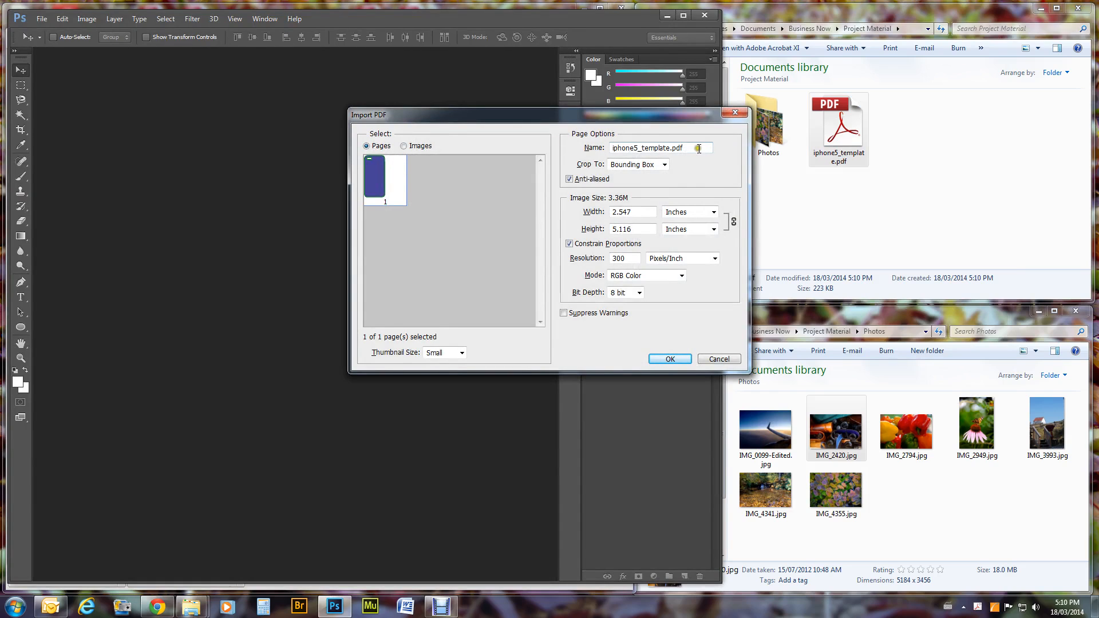
Import the PDF with Bounding Box crop, 300 pixels/inch and RGB Color.
left_click(630, 165)
left_click(660, 222)
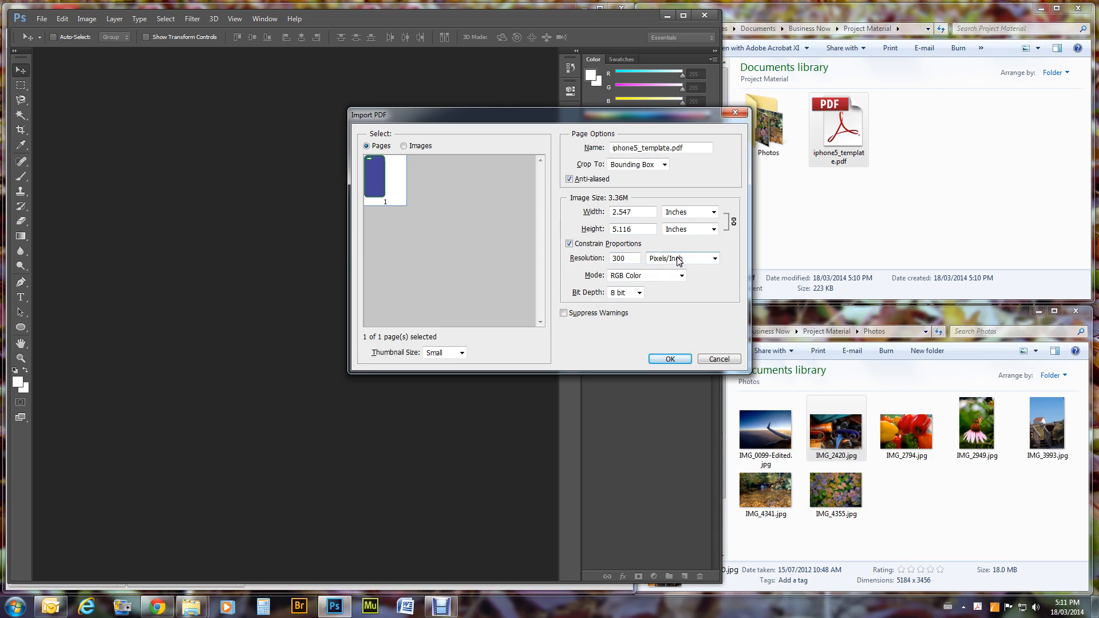
left_click(671, 359)
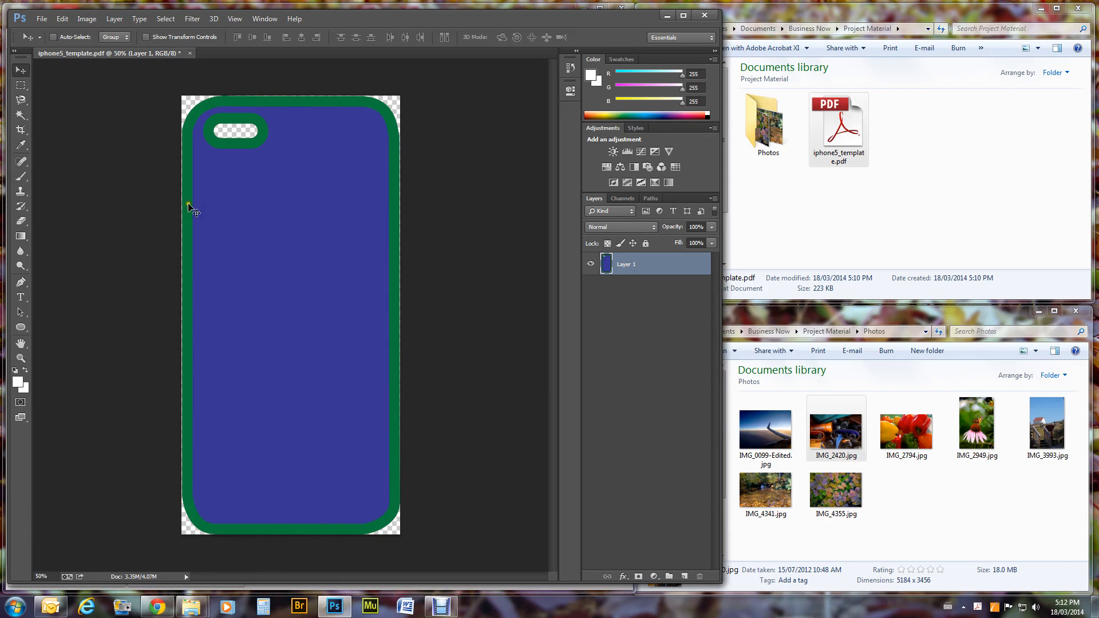
Remove the blue phone body with the Magic Wand, then deselect and reselect Layer 1.
left_click(19, 116)
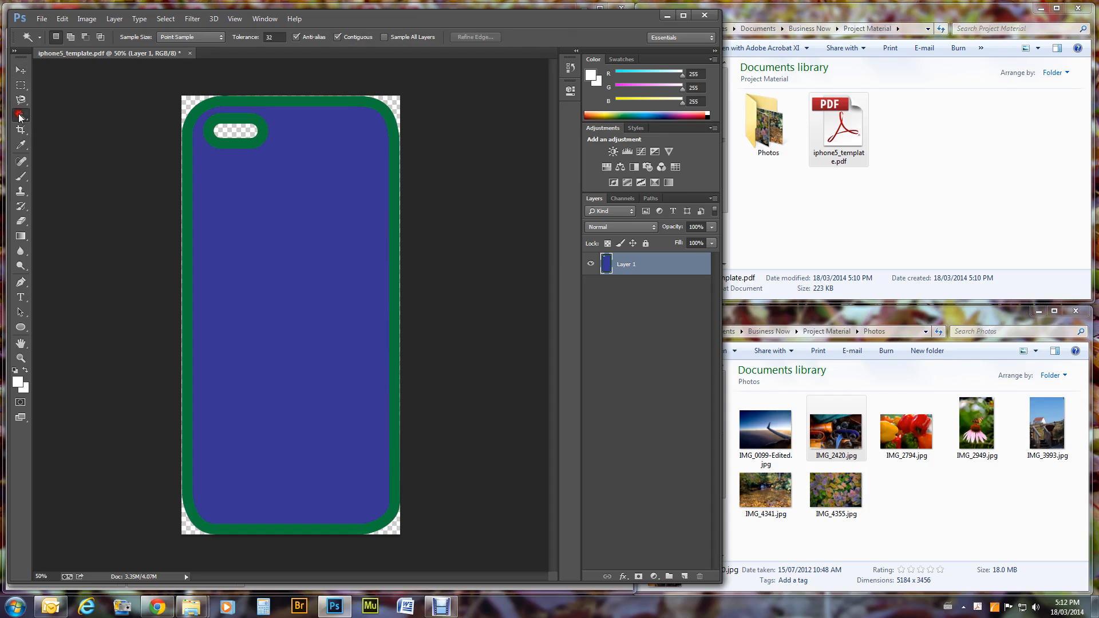
left_click(275, 247)
key("Delete")
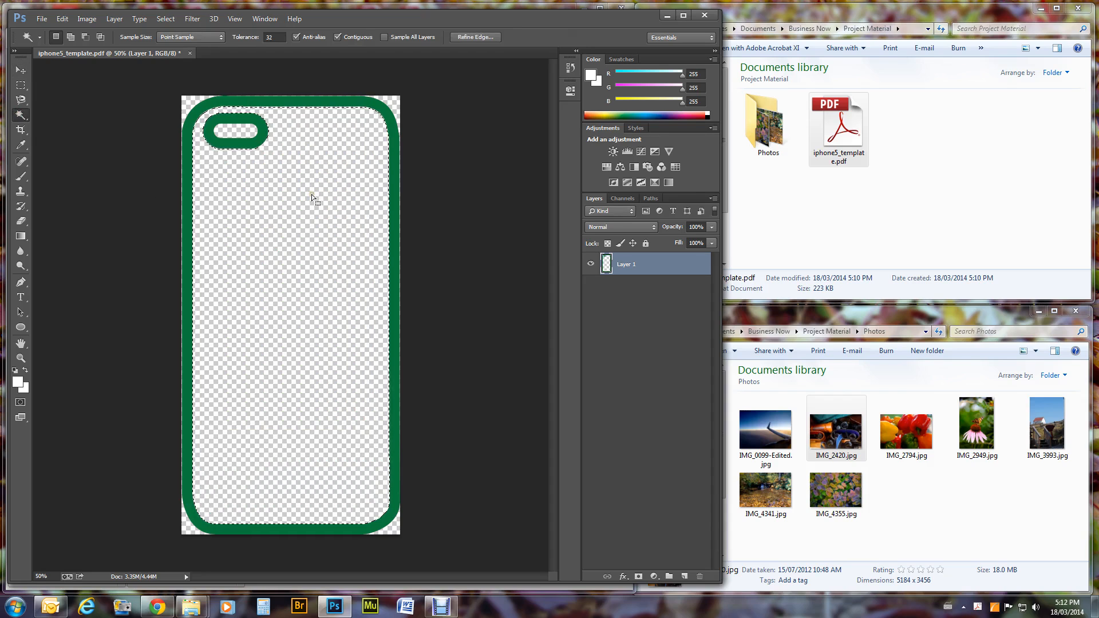
left_click(623, 263)
left_click(331, 269)
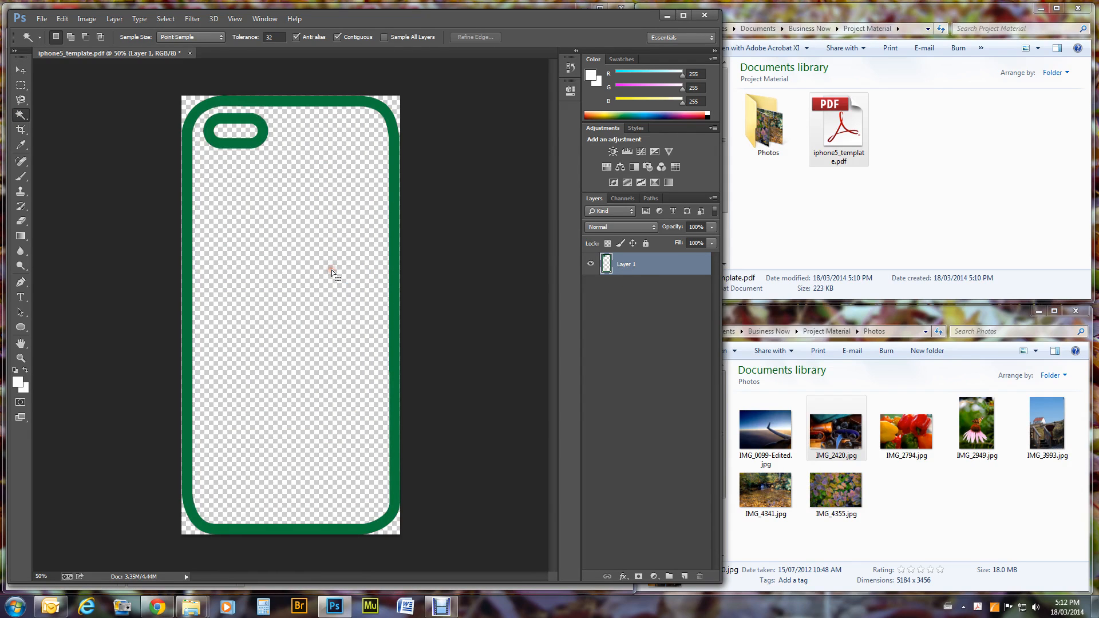
left_click(624, 266)
Rename Layer 1 to 'Template' and bring the Photos folder with IMG_2420.jpg forward.
double_click(627, 265)
type("Template")
key("Return")
left_click(845, 436)
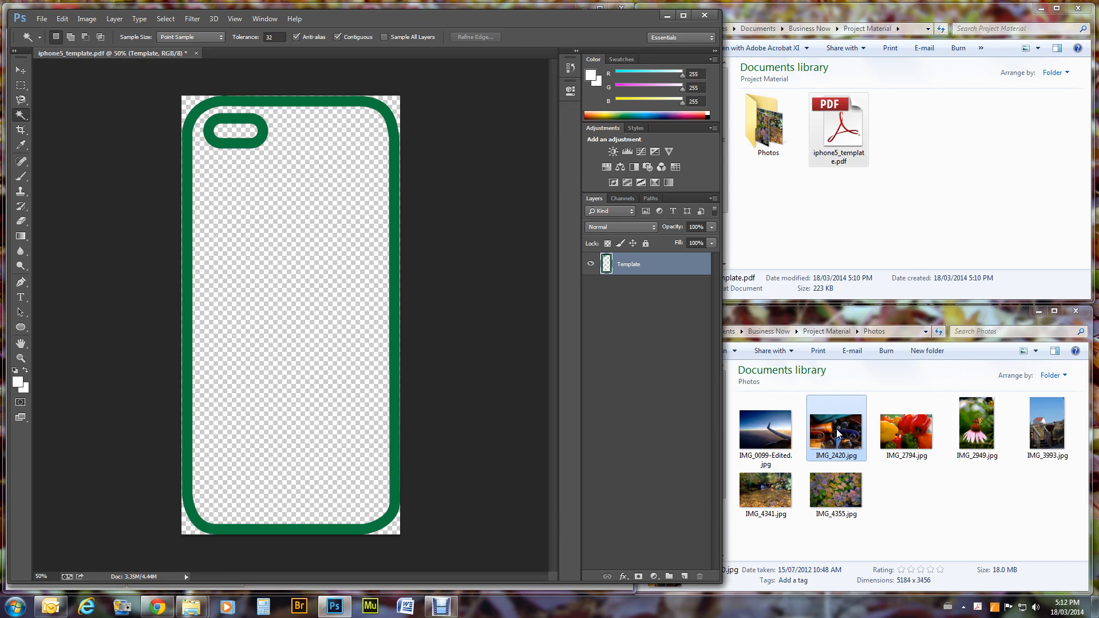
left_click(837, 434)
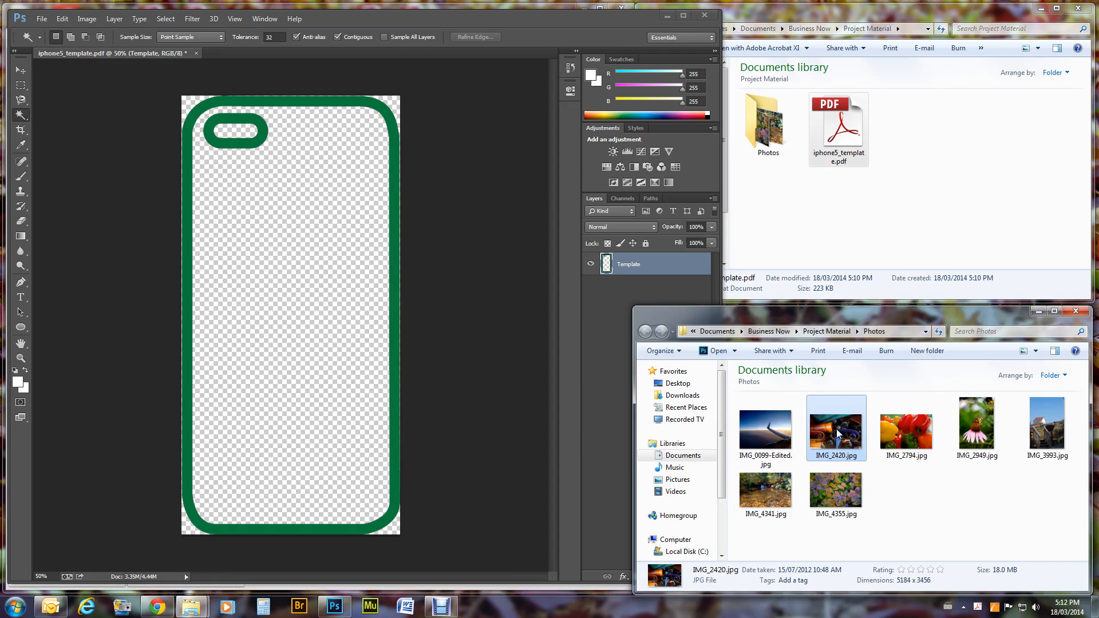
Open IMG_2420.jpg in Photoshop and dismiss the Windows colour-scheme prompt.
left_click(841, 435)
double_click(841, 435)
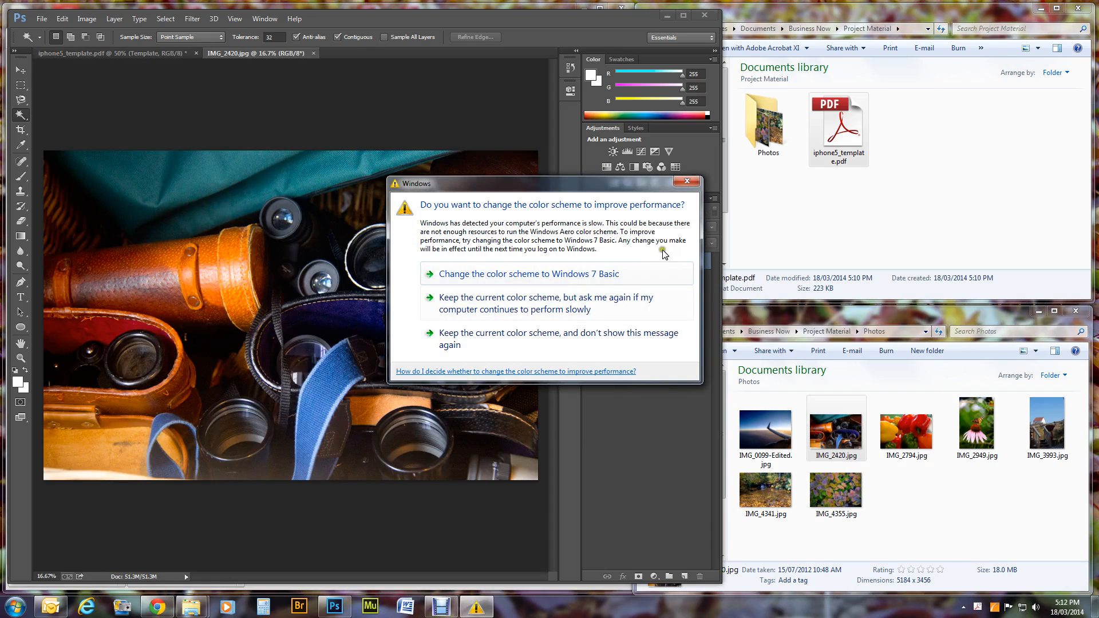
left_click(686, 184)
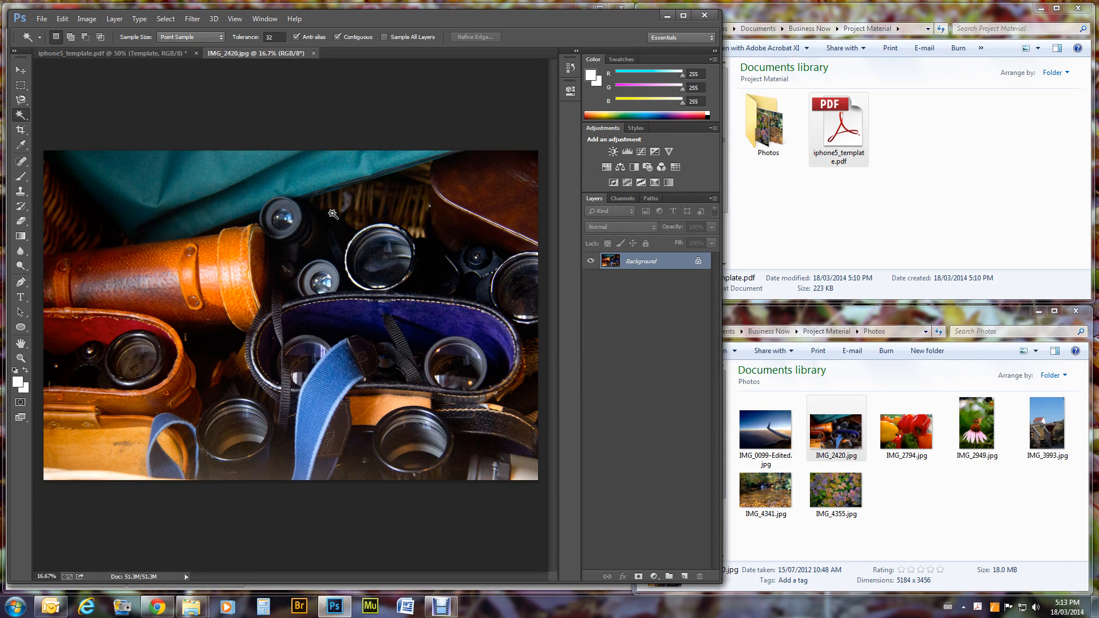
Marquee-select and copy the entire binoculars photo, then return to the iphone5_template document.
left_click(21, 85)
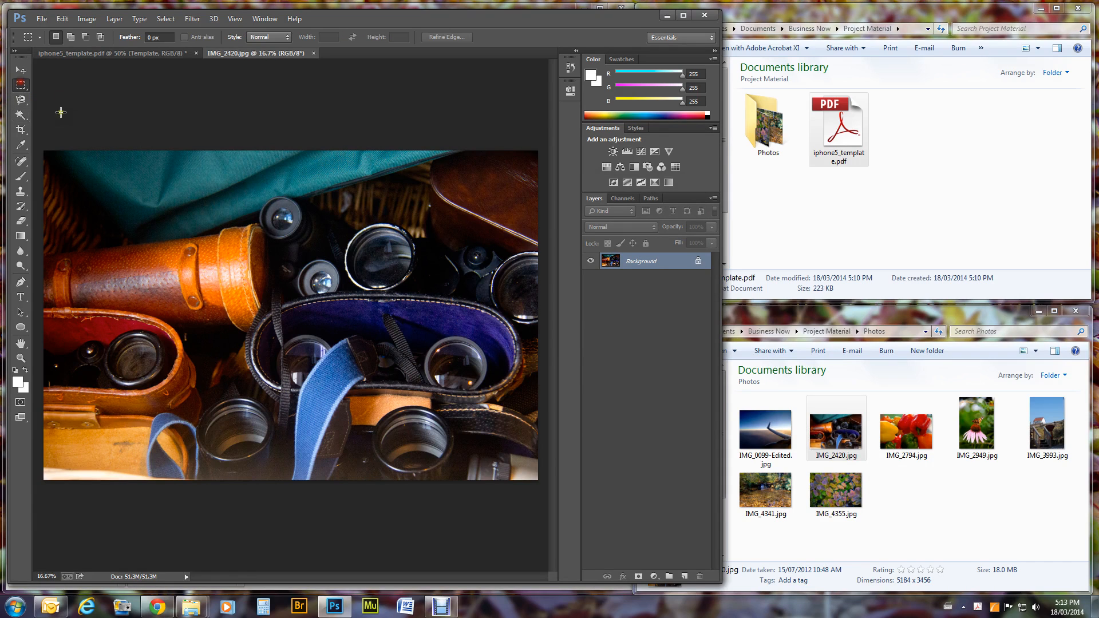
left_click_drag(42, 145, 577, 523)
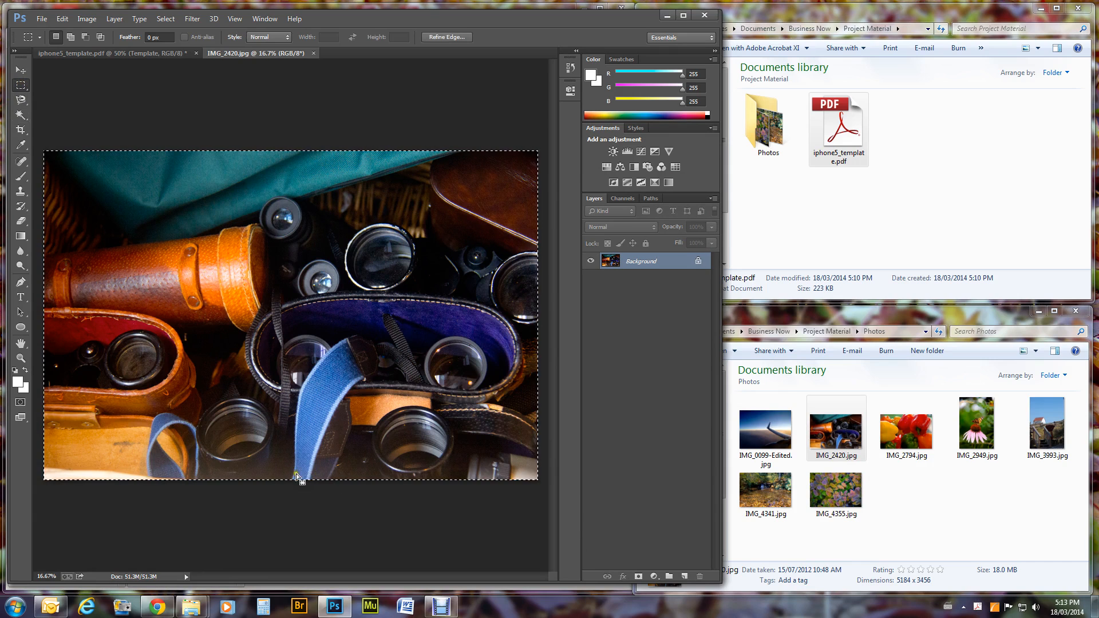
left_click(60, 21)
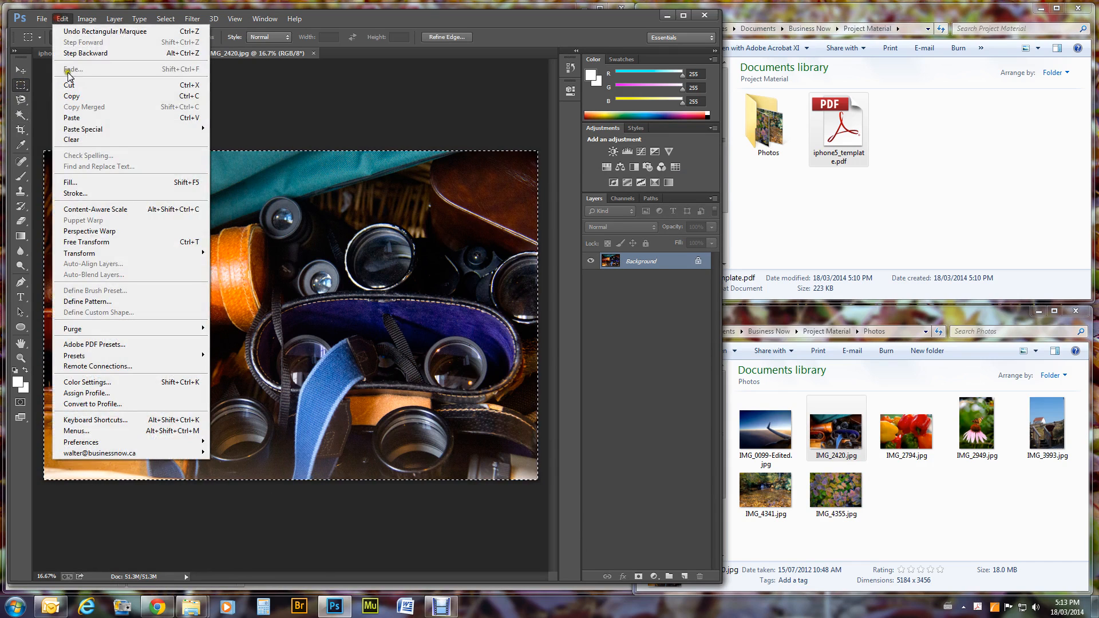
left_click(87, 97)
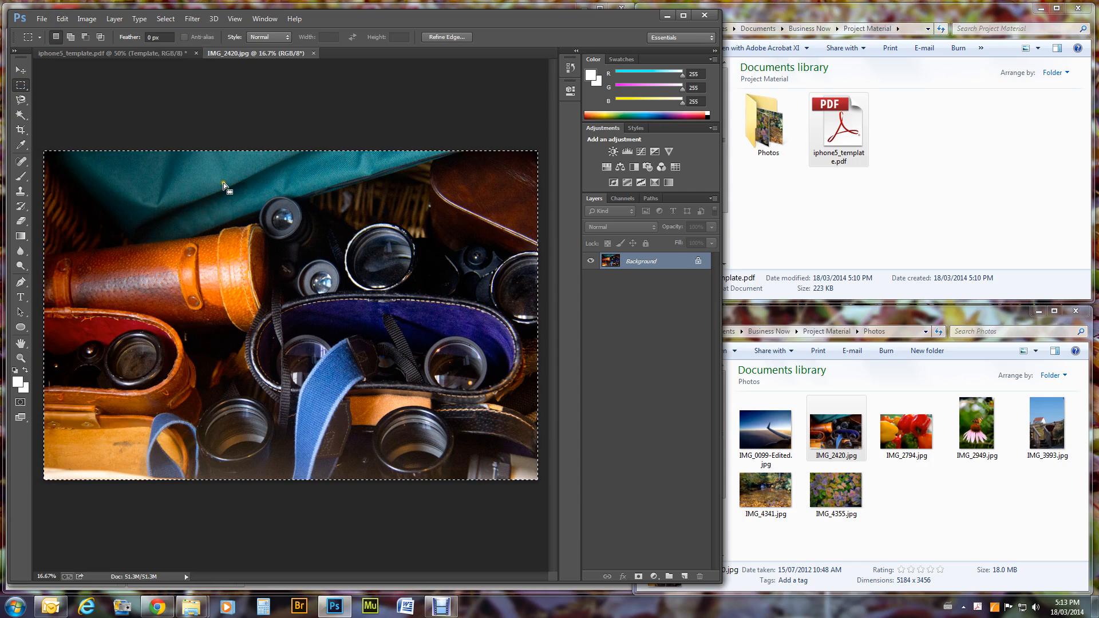
left_click(136, 58)
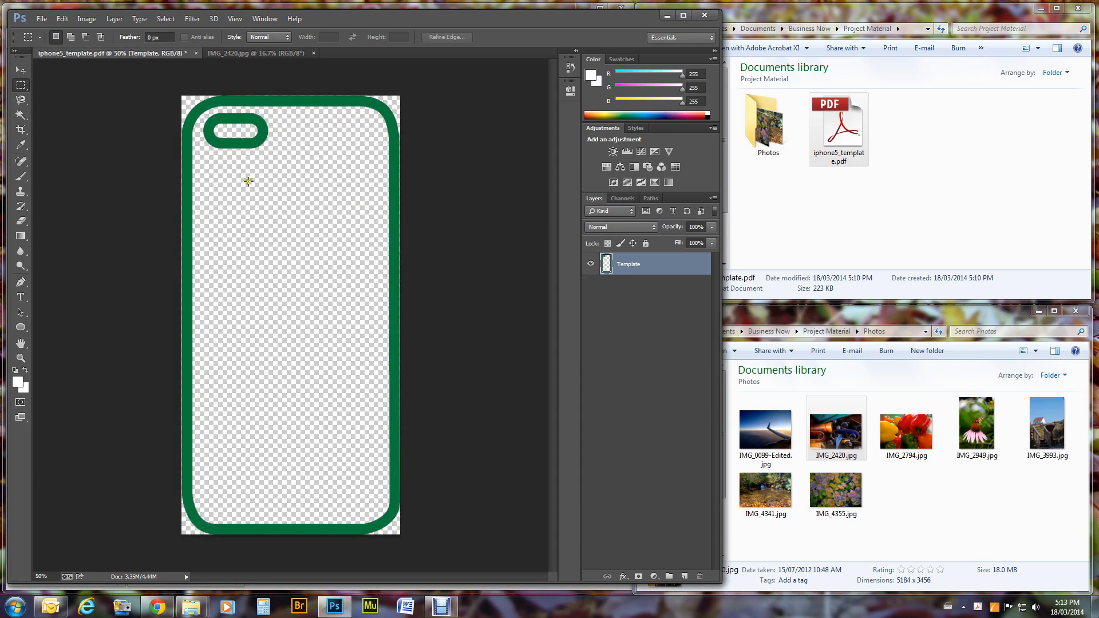
Rotate the template canvas 90° CW and paste the binoculars photo as Layer 1.
left_click(85, 19)
mouse_move(94, 52)
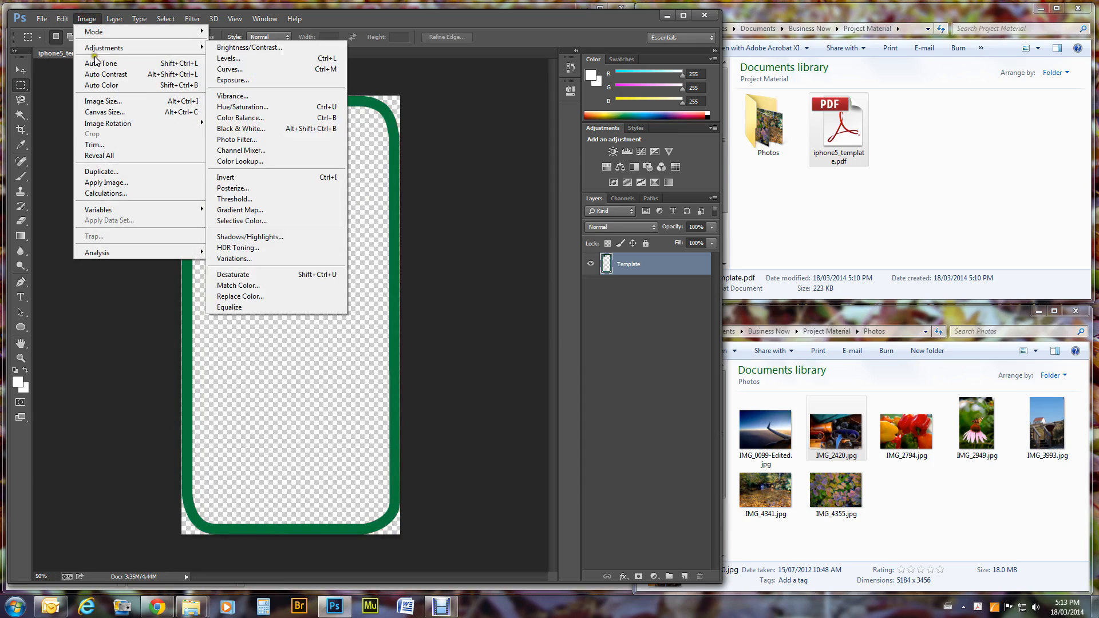
mouse_move(114, 124)
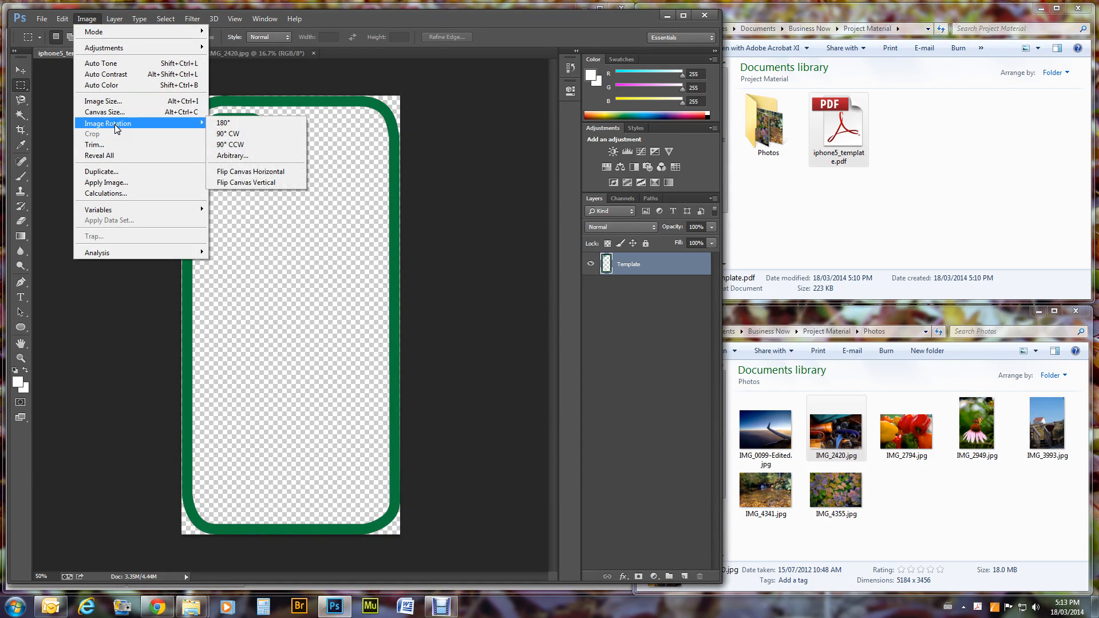
left_click(250, 134)
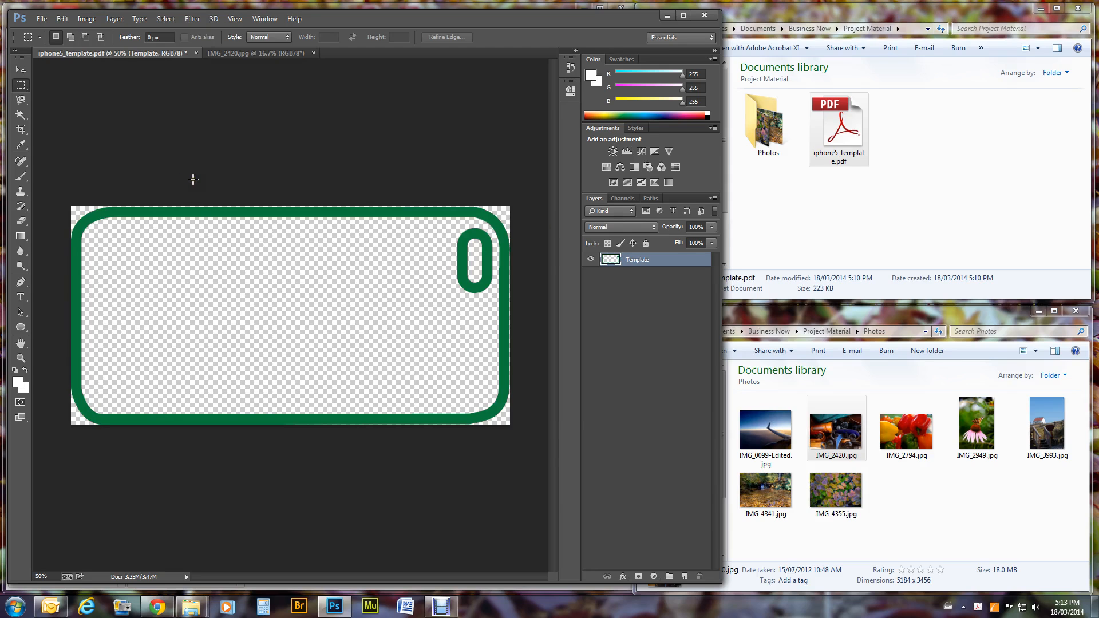
left_click(62, 19)
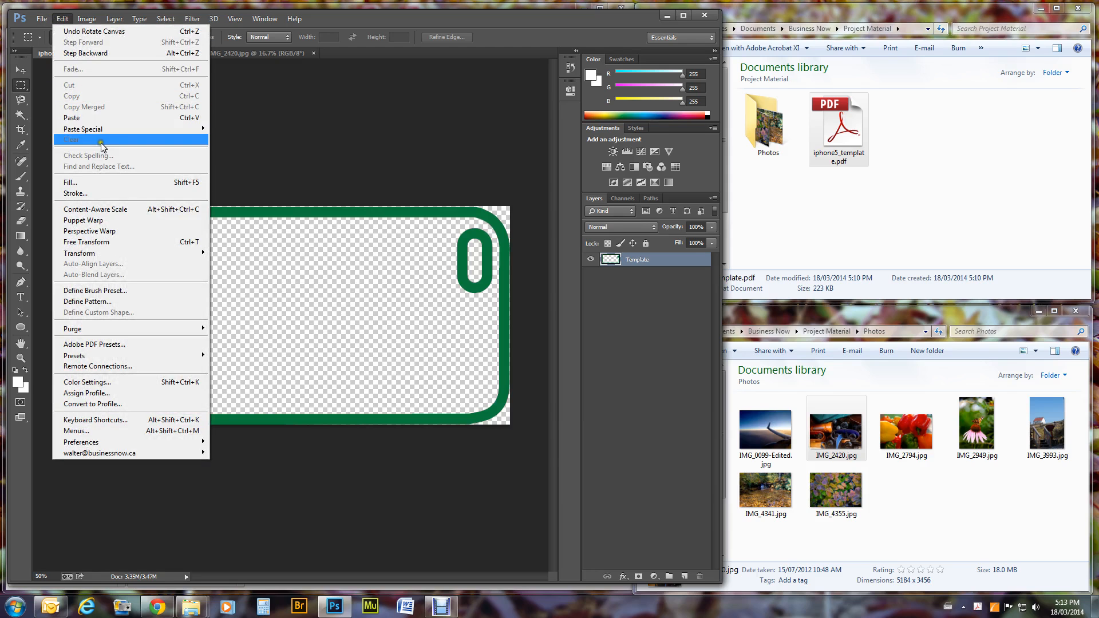
left_click(91, 117)
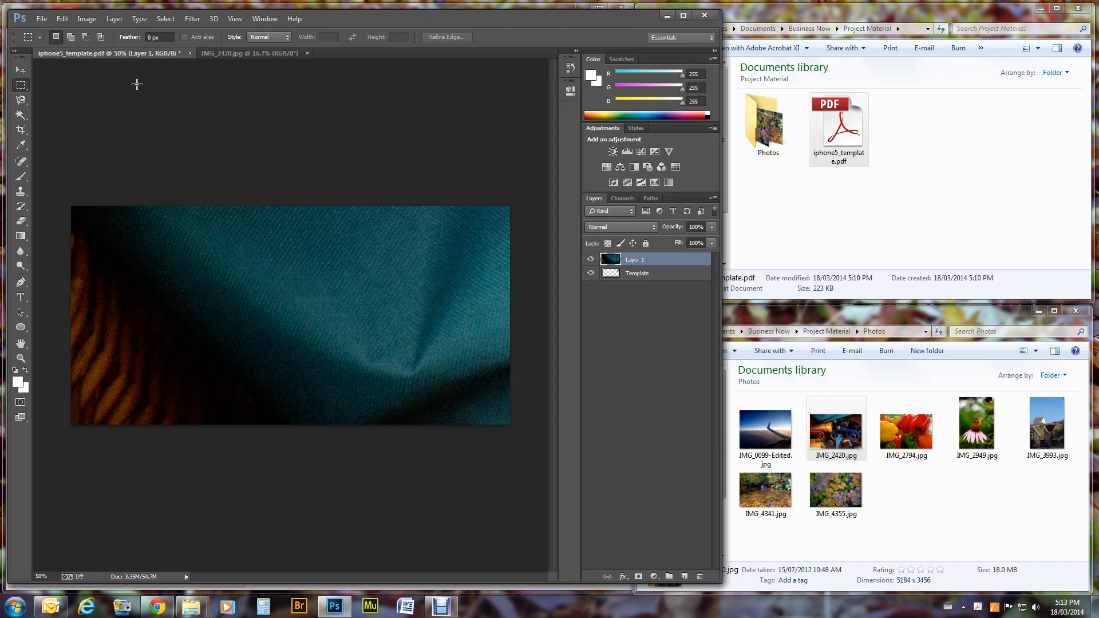
Scale the pasted photo with Ctrl+T to cover the case width, then move it below Template.
key("ctrl+t")
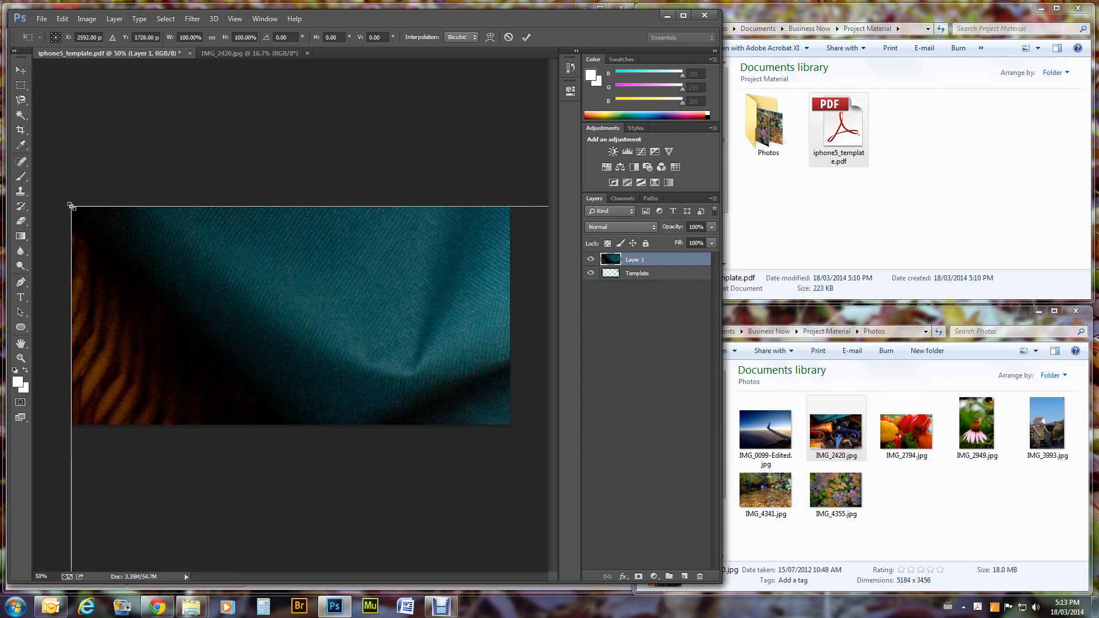
left_click_drag(71, 206, 81, 242)
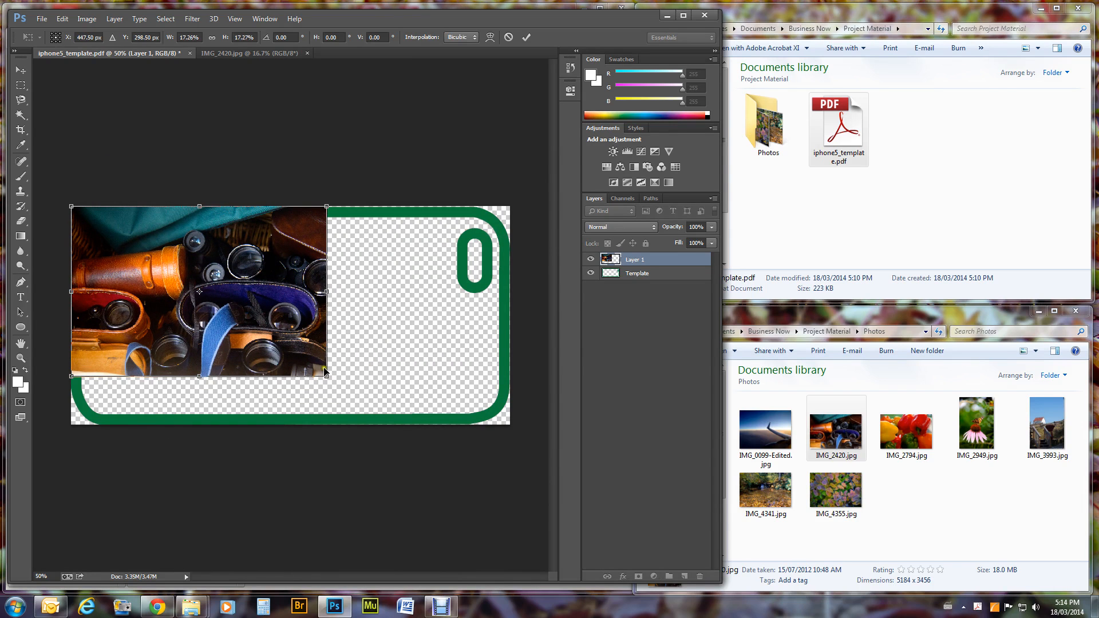
left_click_drag(326, 377, 520, 477)
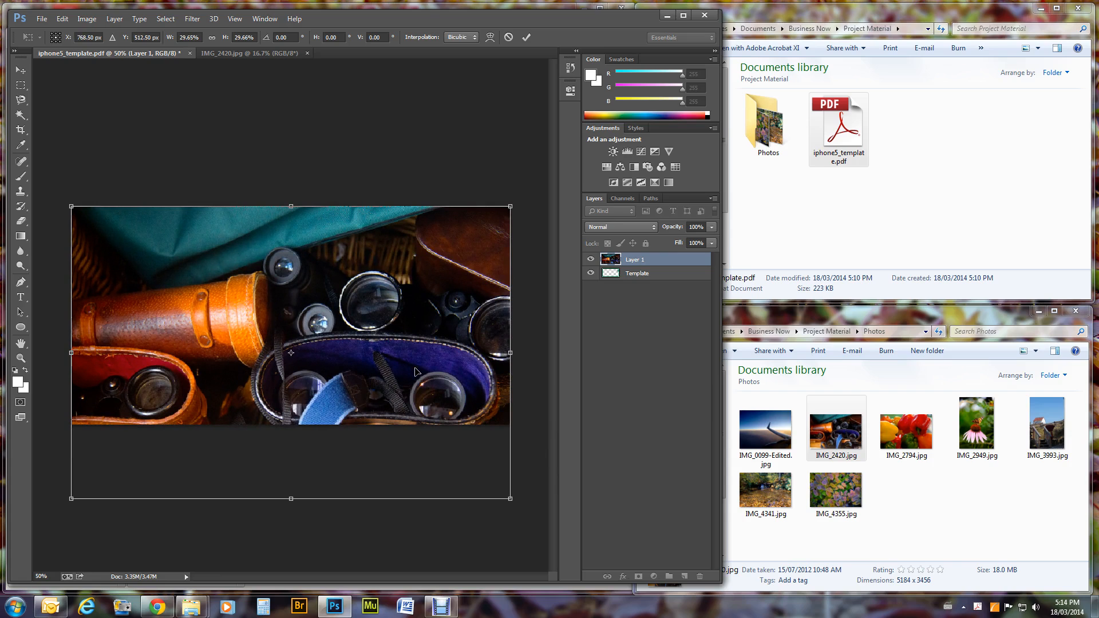
key("m")
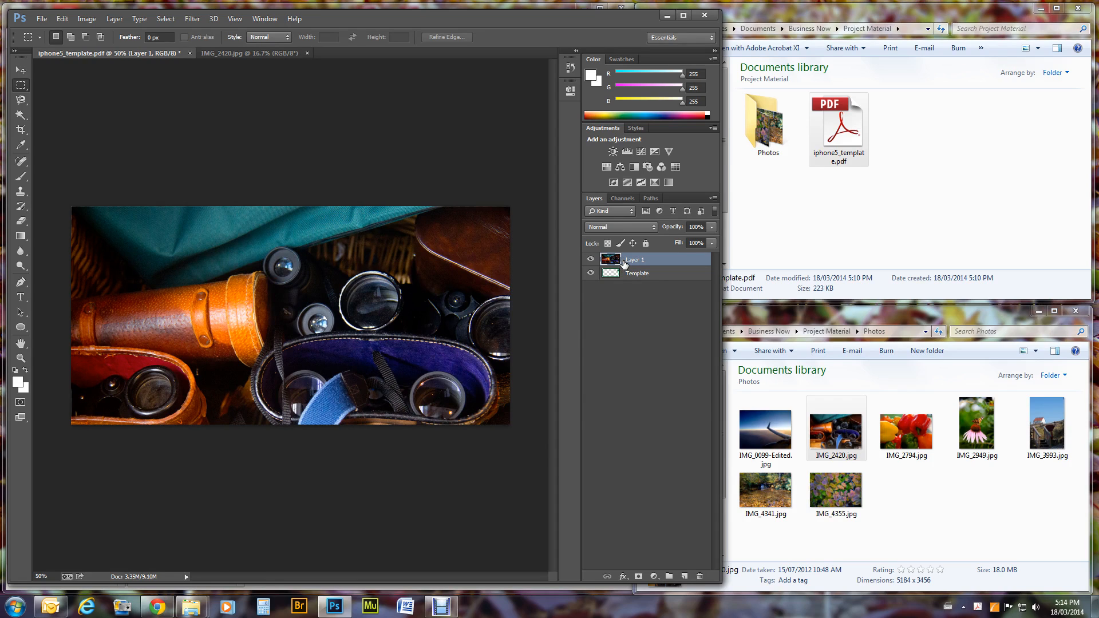
left_click_drag(625, 264, 635, 287)
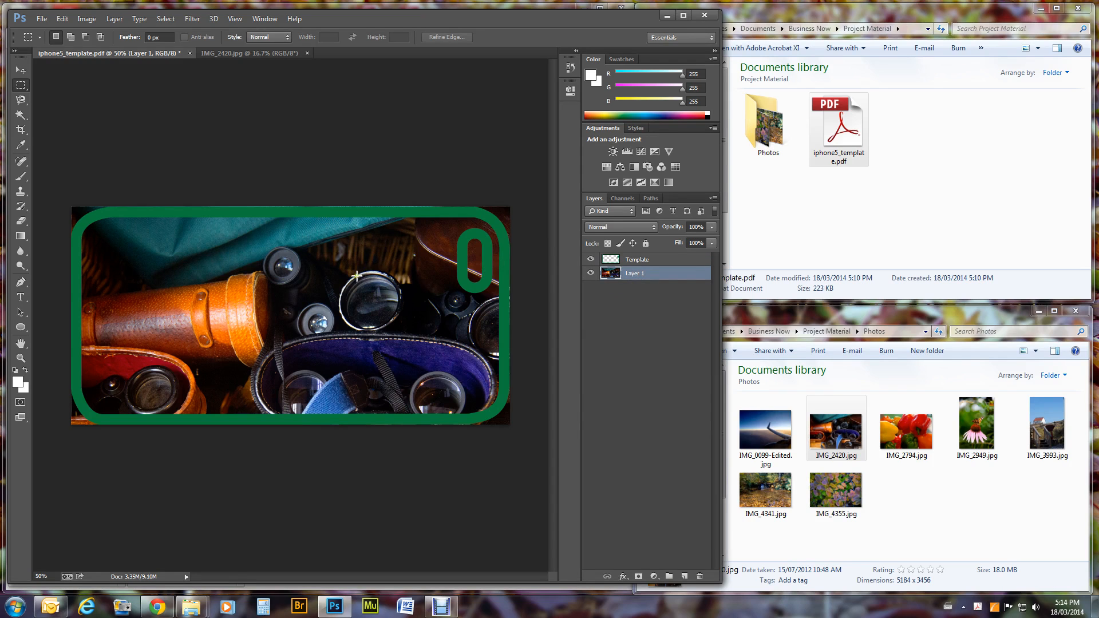
Reposition the binoculars photo with the Move tool so it fills the green case outline evenly.
left_click(20, 70)
left_click_drag(239, 384, 239, 340)
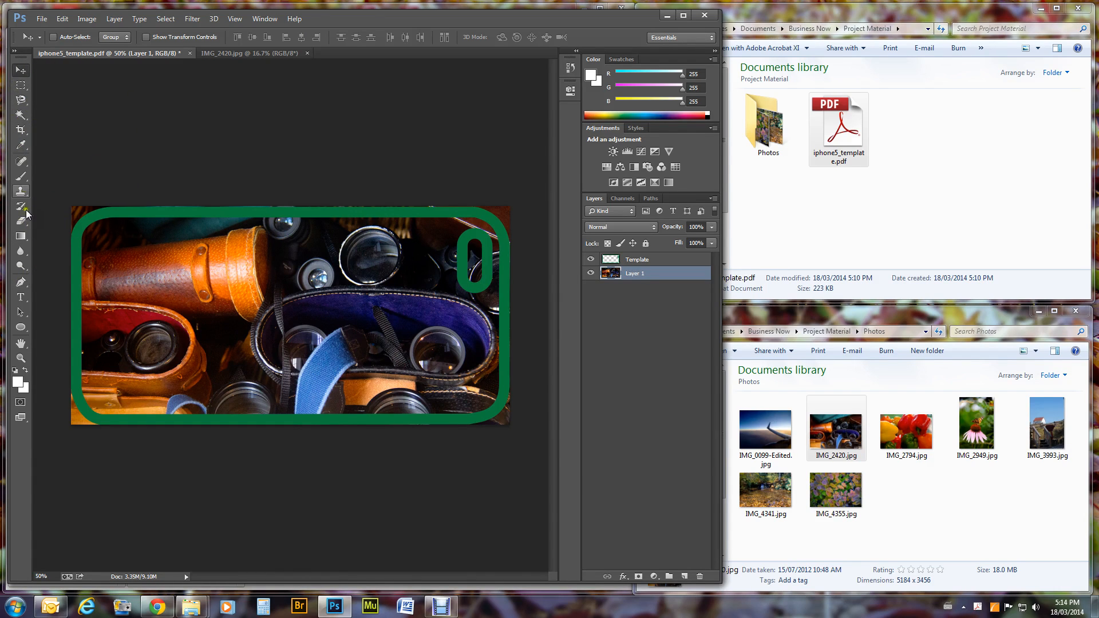
Add a 'Saturna Island' text line over the photo near the upper left.
left_click(23, 296)
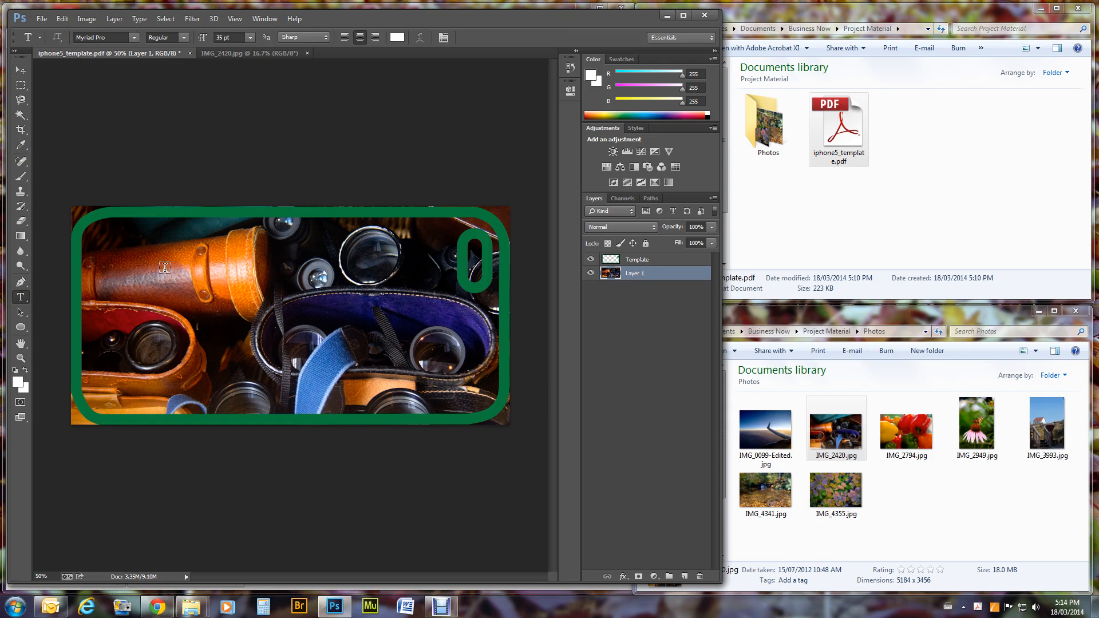
left_click(165, 268)
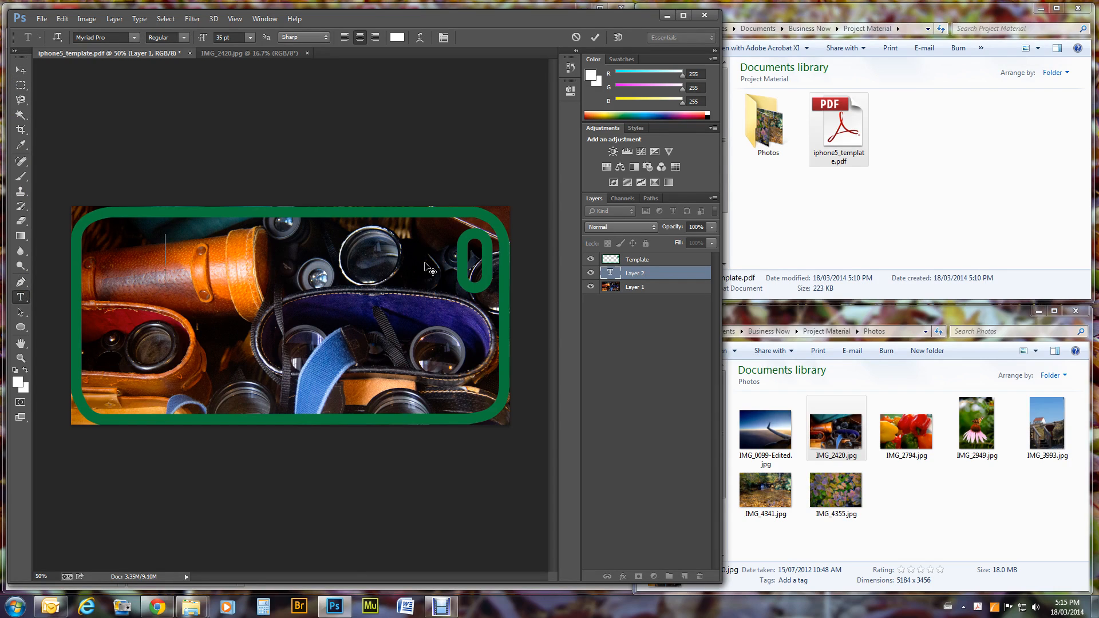
type("Sat")
type("u")
type("rna Island")
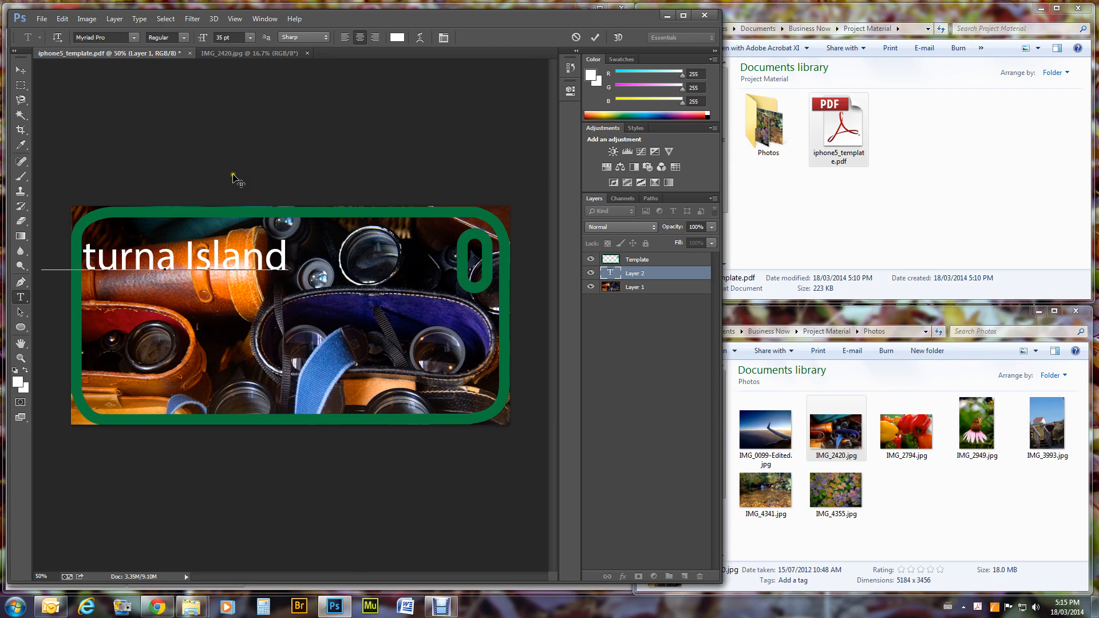
Colour the whole Saturna Island text light green (#8dfc8a).
key("ctrl+a")
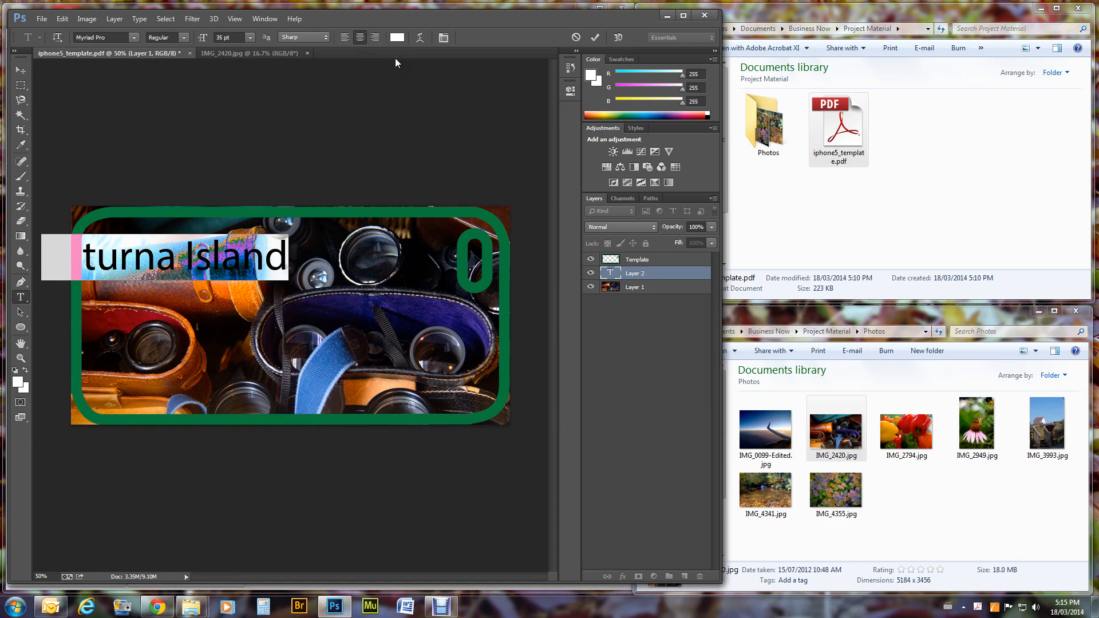
left_click(397, 38)
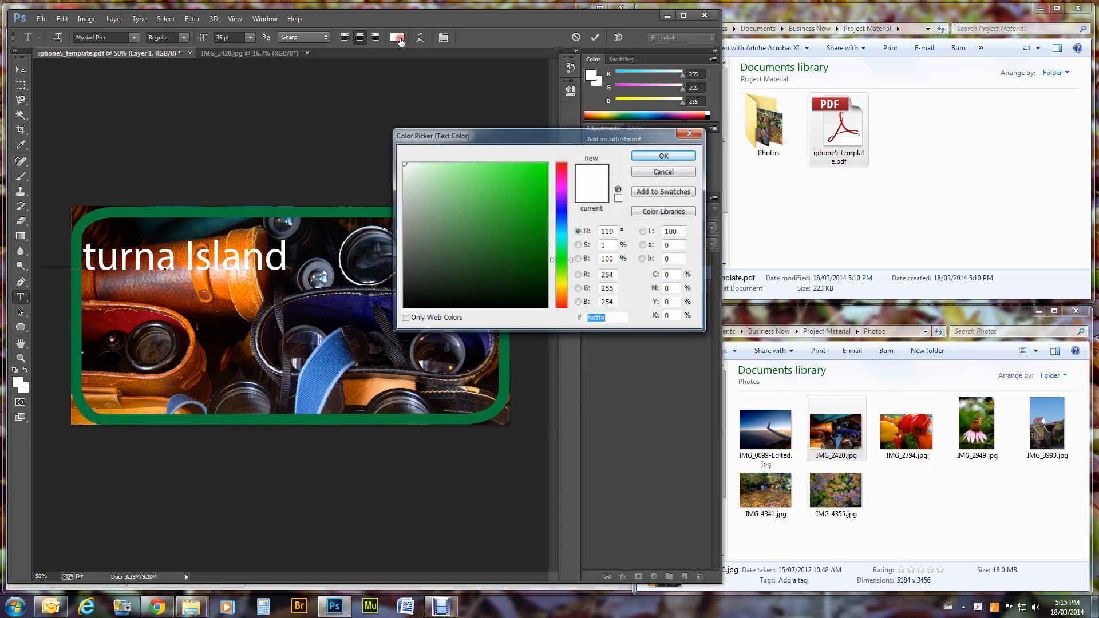
left_click_drag(461, 172, 470, 164)
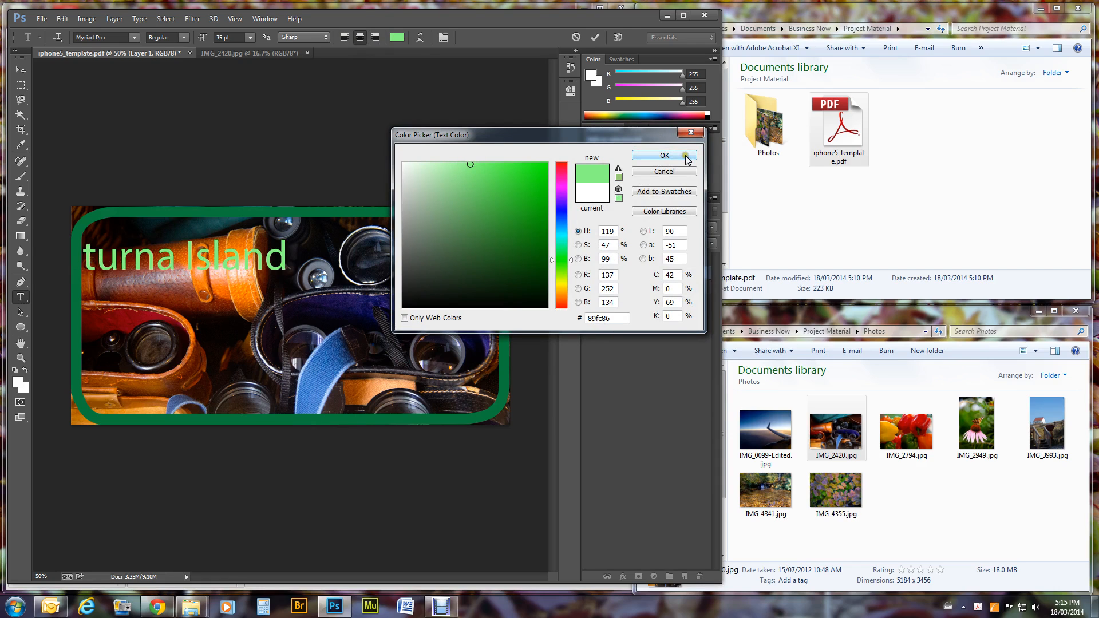
left_click(651, 159)
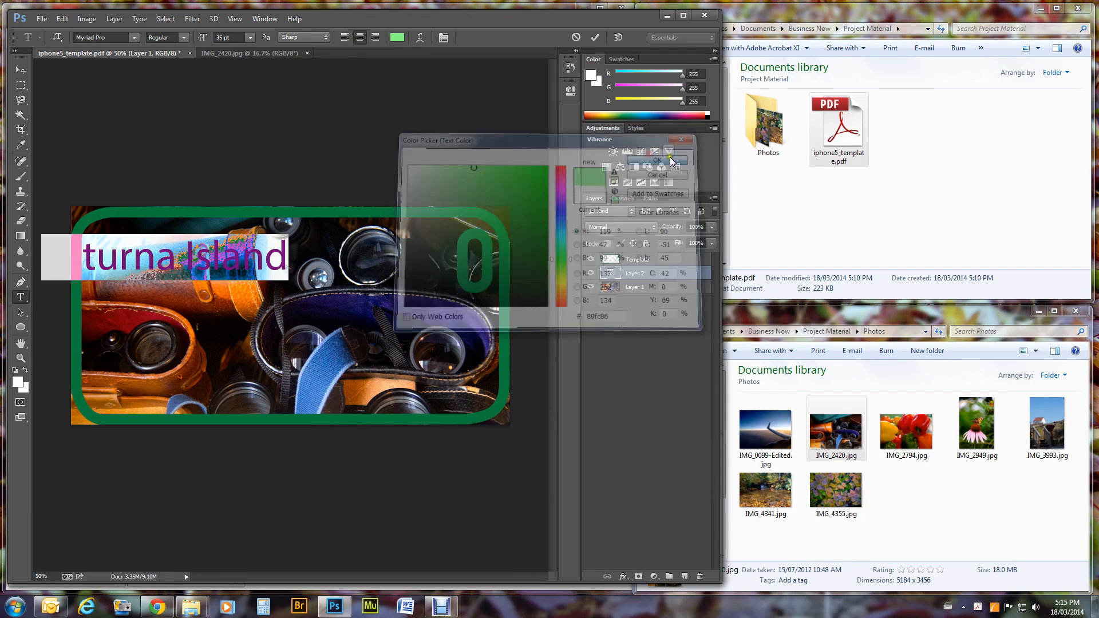
left_click(16, 69)
Drag the Saturna Island text rightward, then down to the lower right just above the green border.
left_click_drag(154, 261, 213, 261)
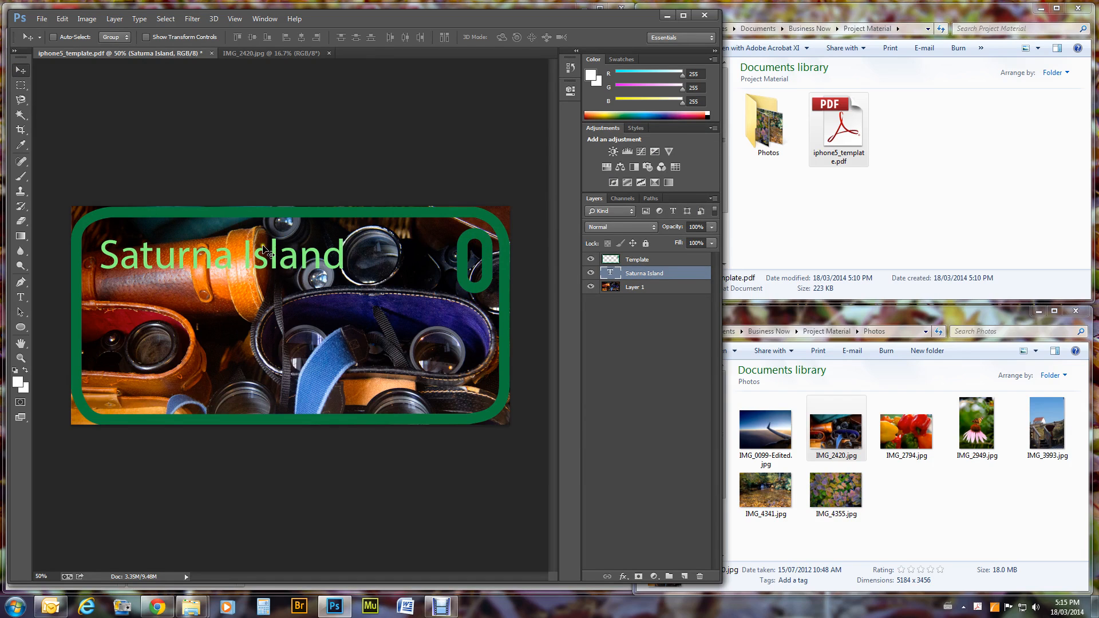
left_click_drag(253, 252, 337, 371)
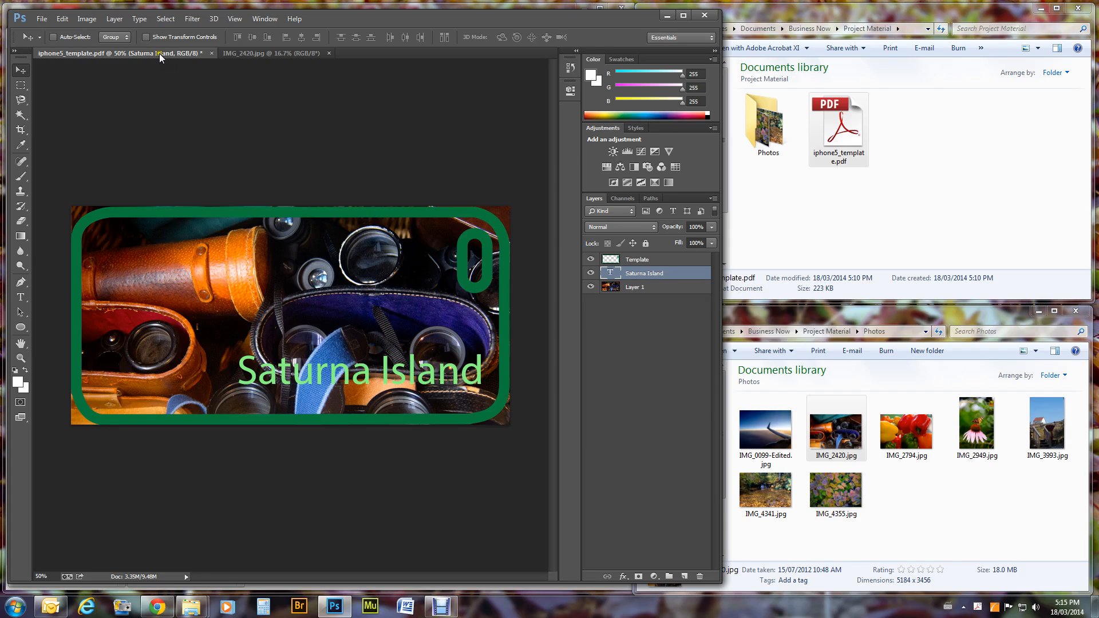
Save the design as iphone5_template.psd in Photoshop format in Project Material.
left_click(35, 19)
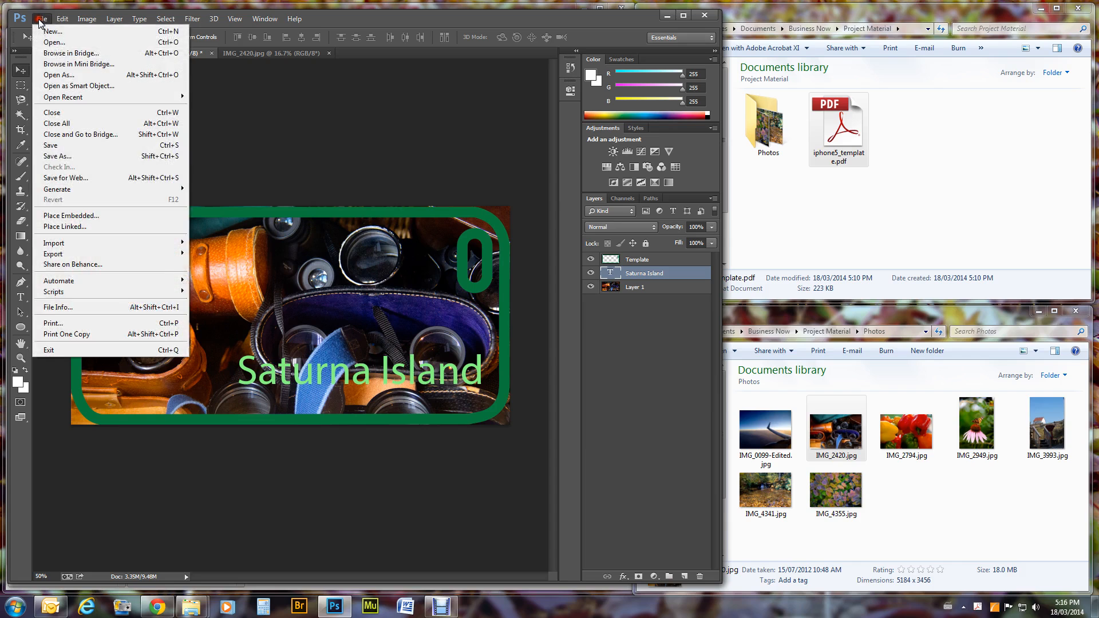
left_click(81, 156)
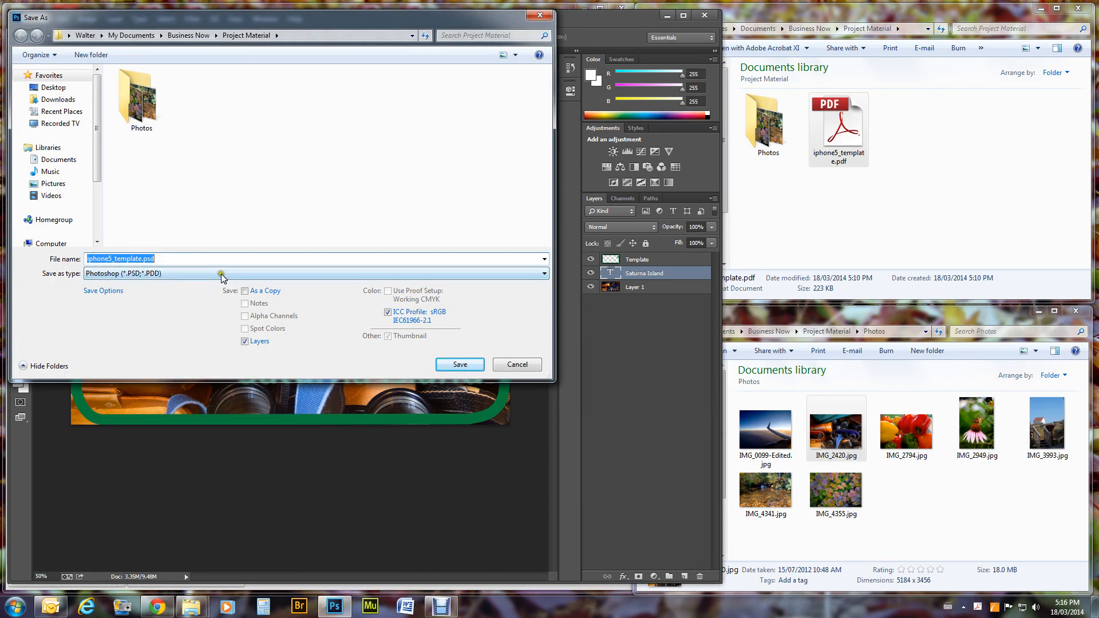
left_click(478, 365)
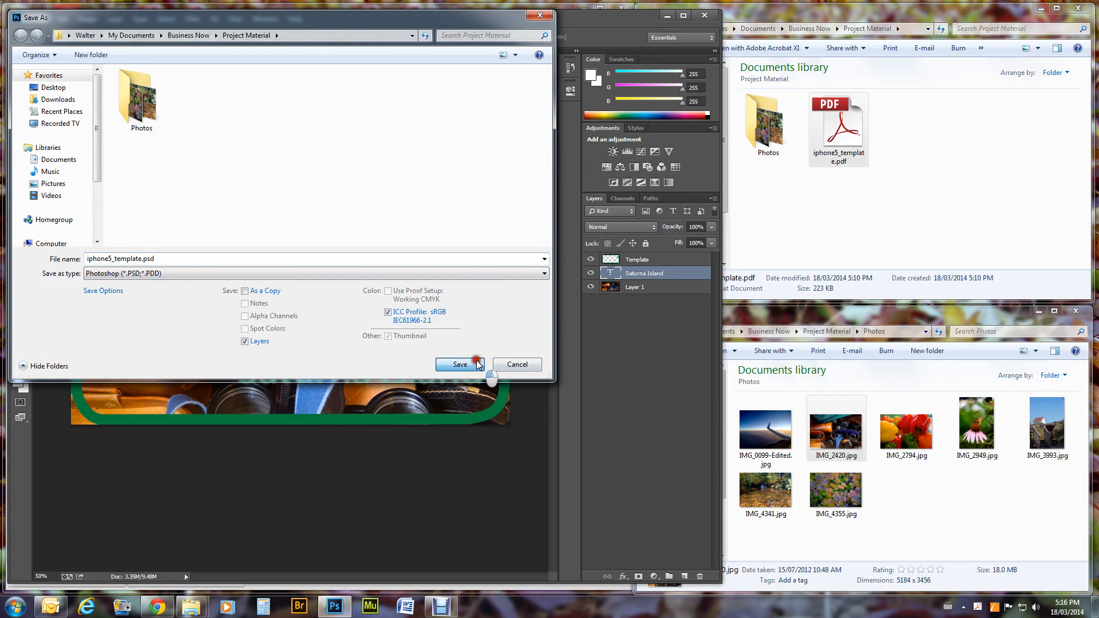
left_click(679, 185)
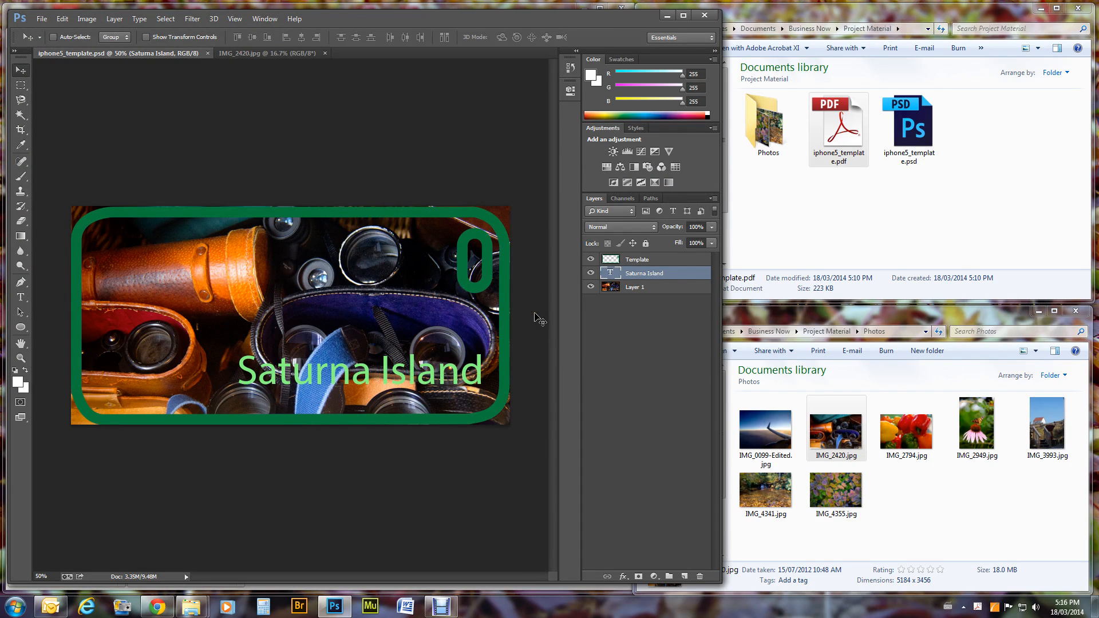
Hide the green template frame and save a JPEG copy, iphone5_template.jpg, at Maximum quality.
left_click(591, 260)
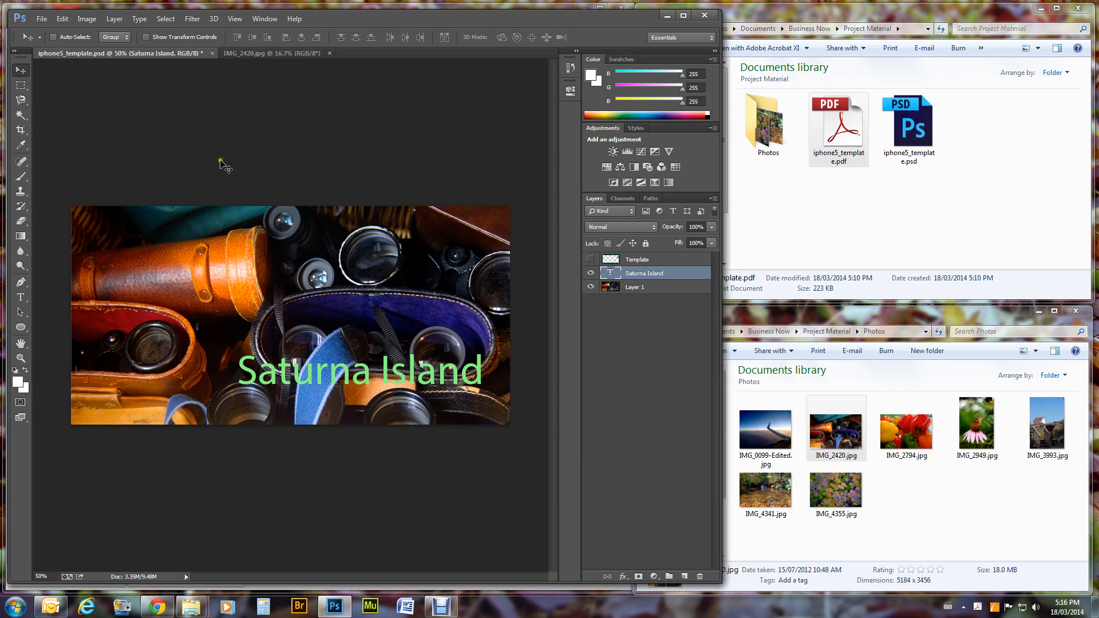
left_click(42, 18)
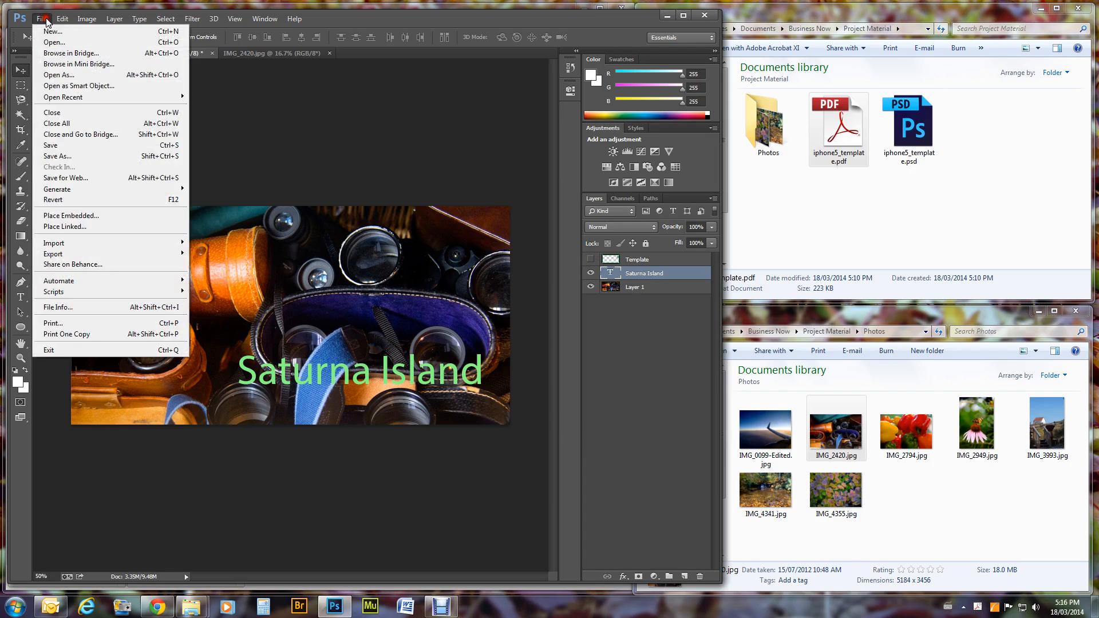
left_click(71, 157)
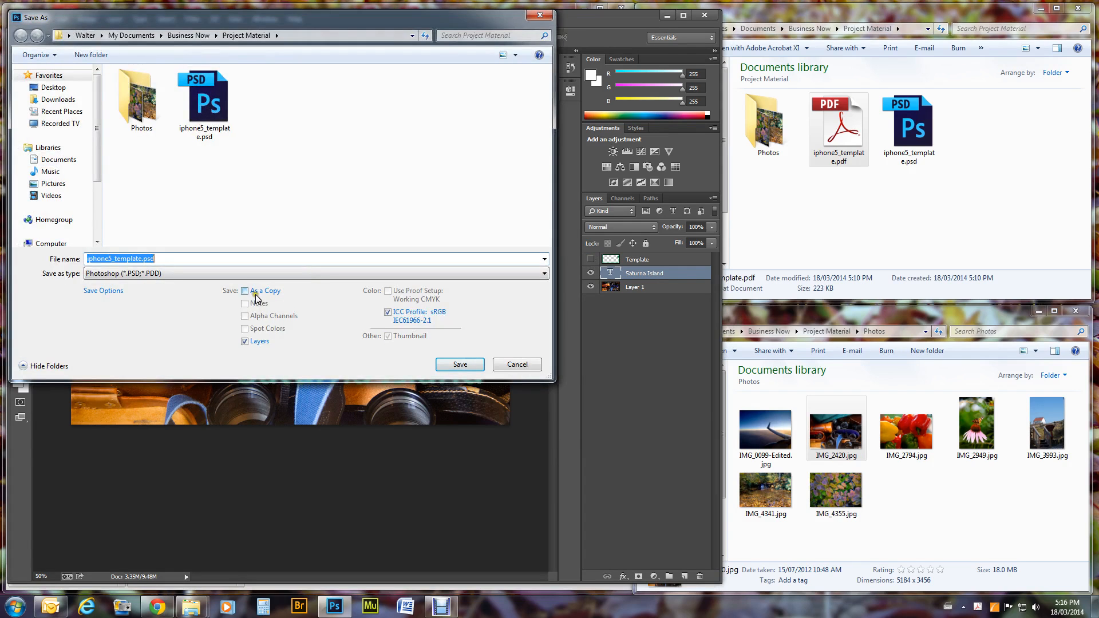
left_click(244, 291)
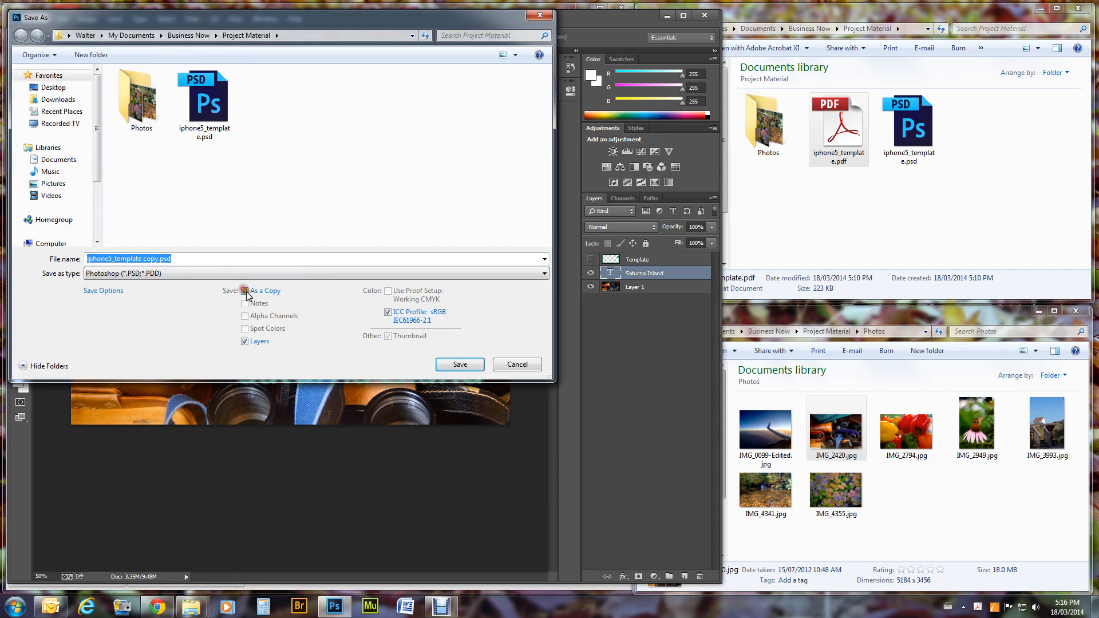
left_click(228, 272)
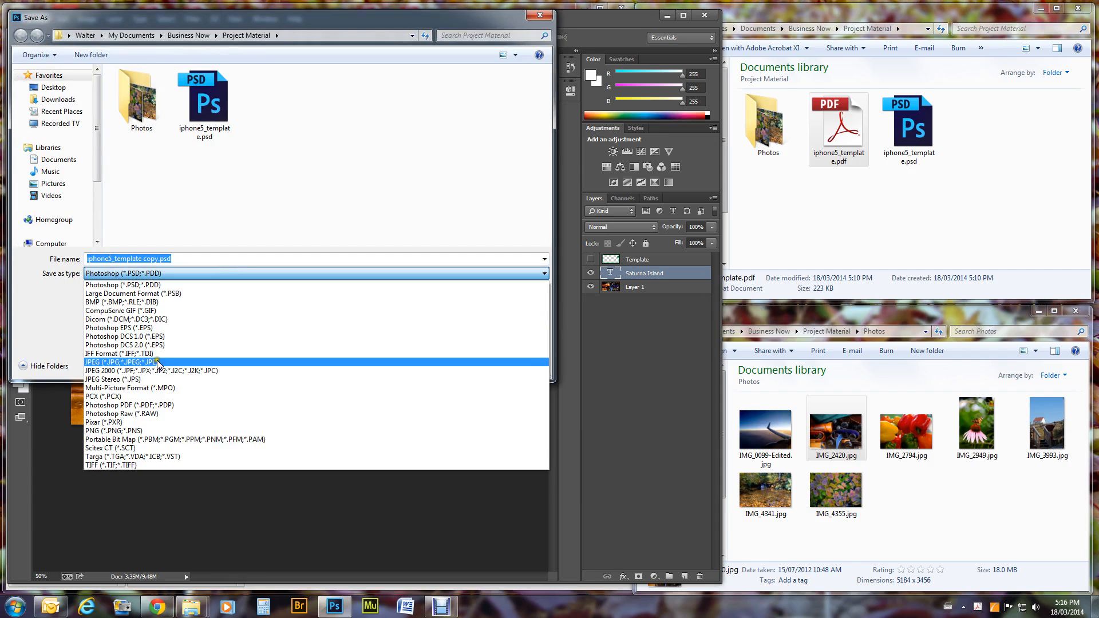
left_click(127, 362)
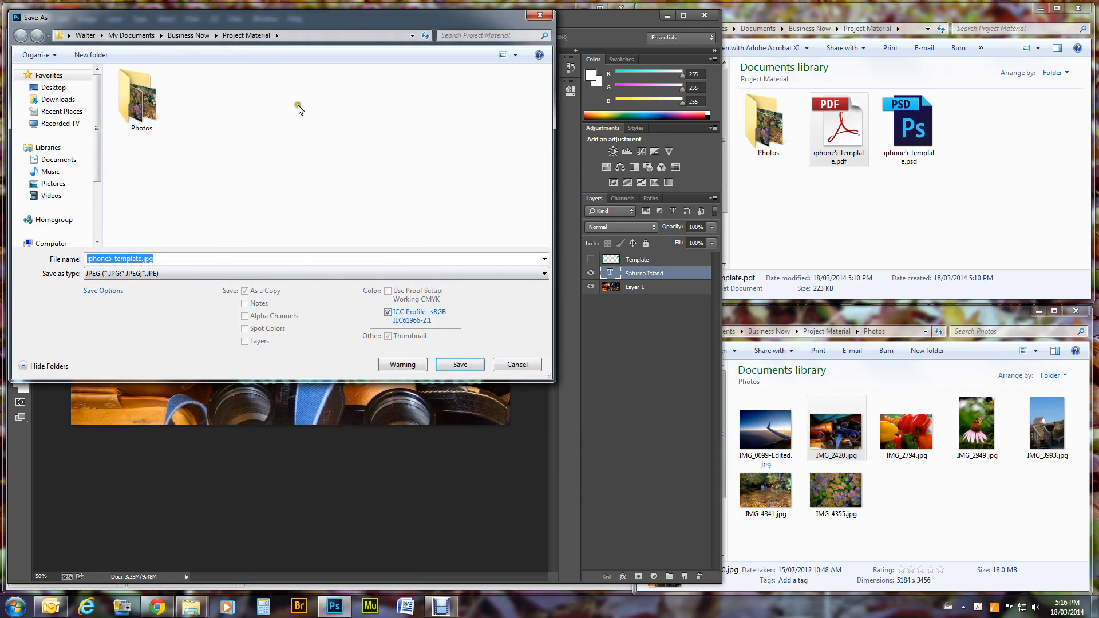
left_click(458, 364)
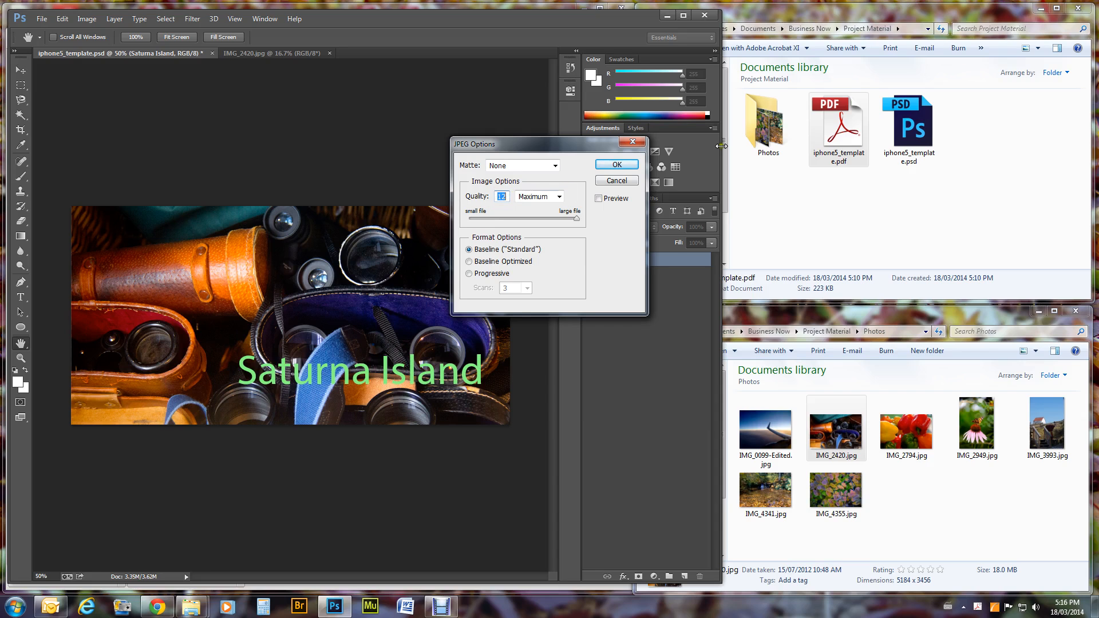
left_click(626, 166)
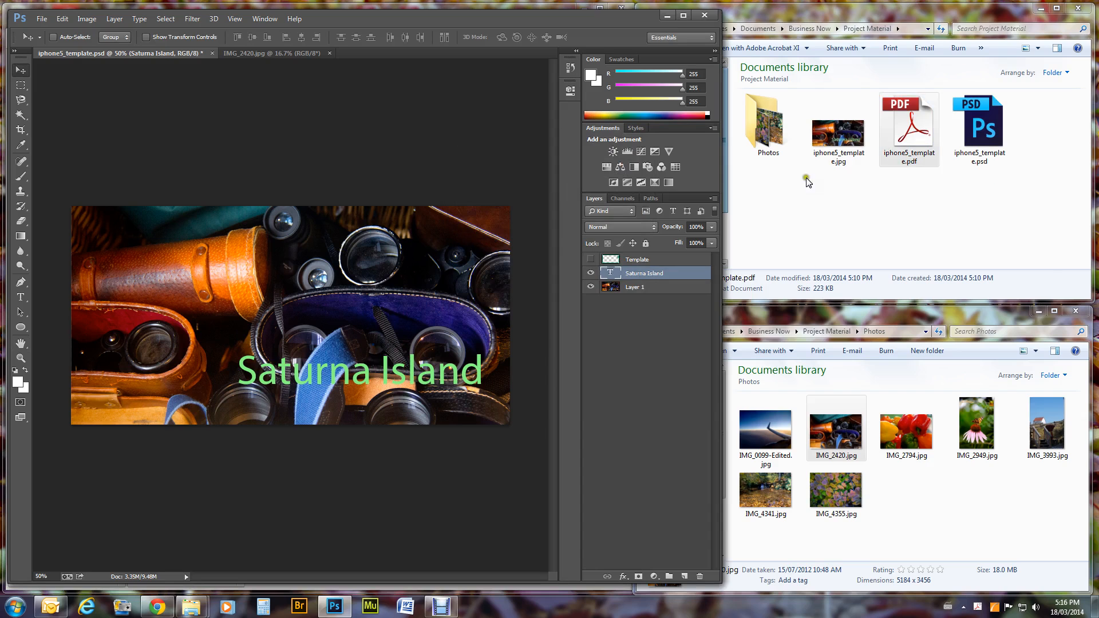
left_click(850, 136)
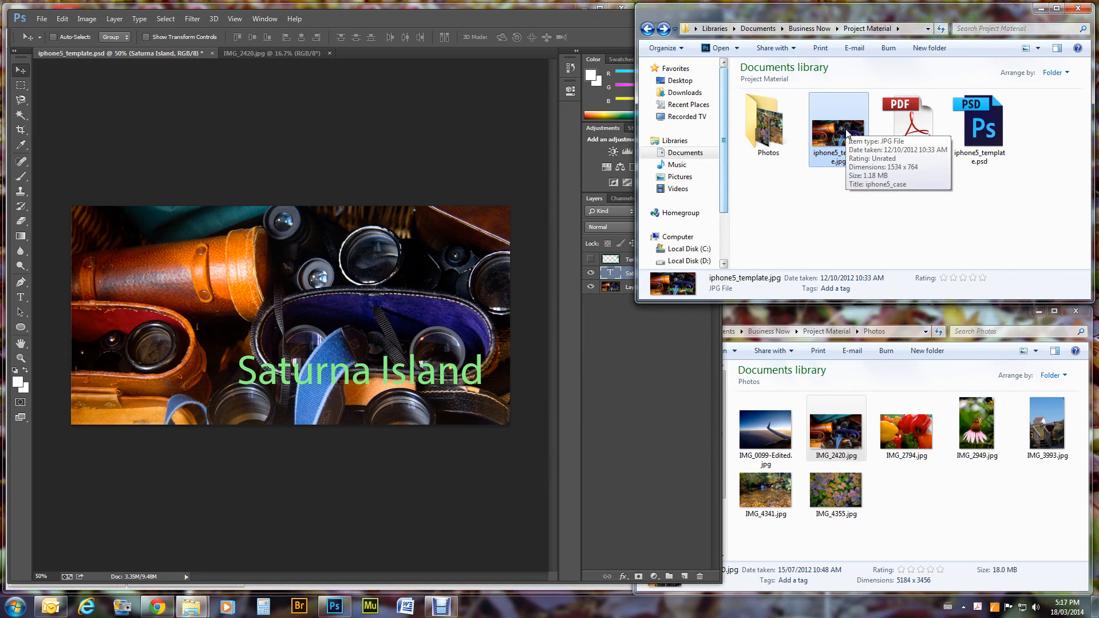
left_click(605, 26)
left_click(668, 16)
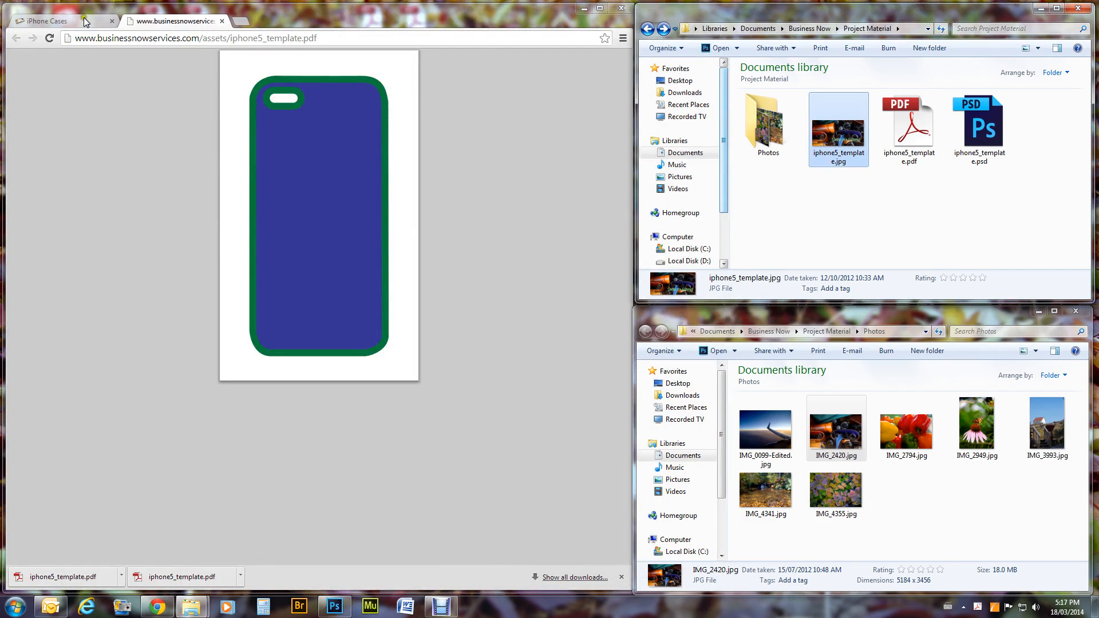
left_click(54, 21)
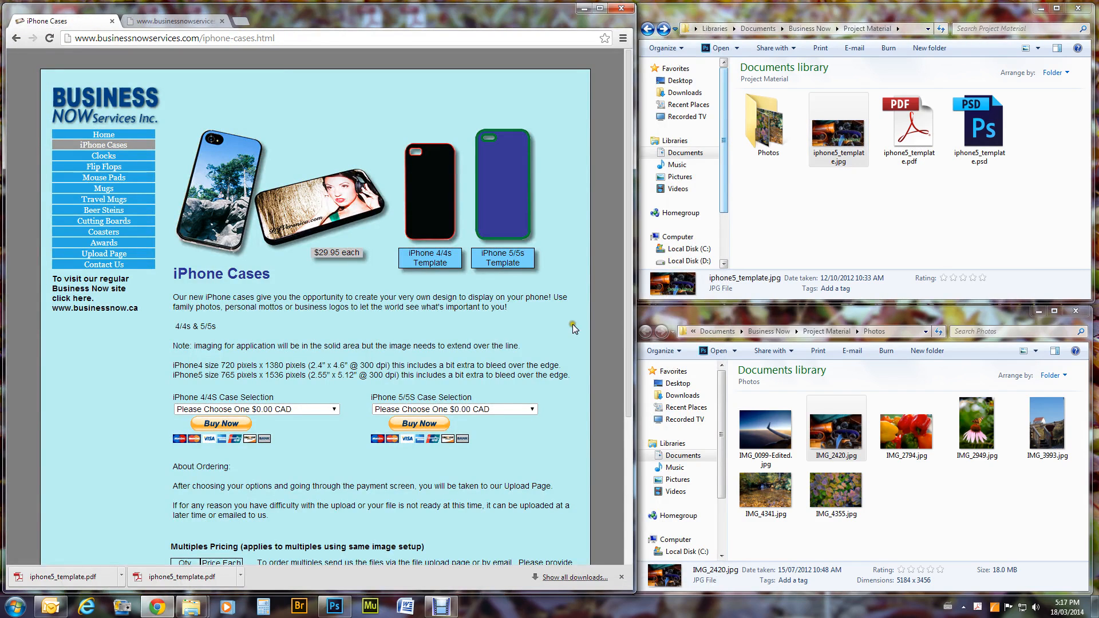
scroll(347, 408, "down", 2)
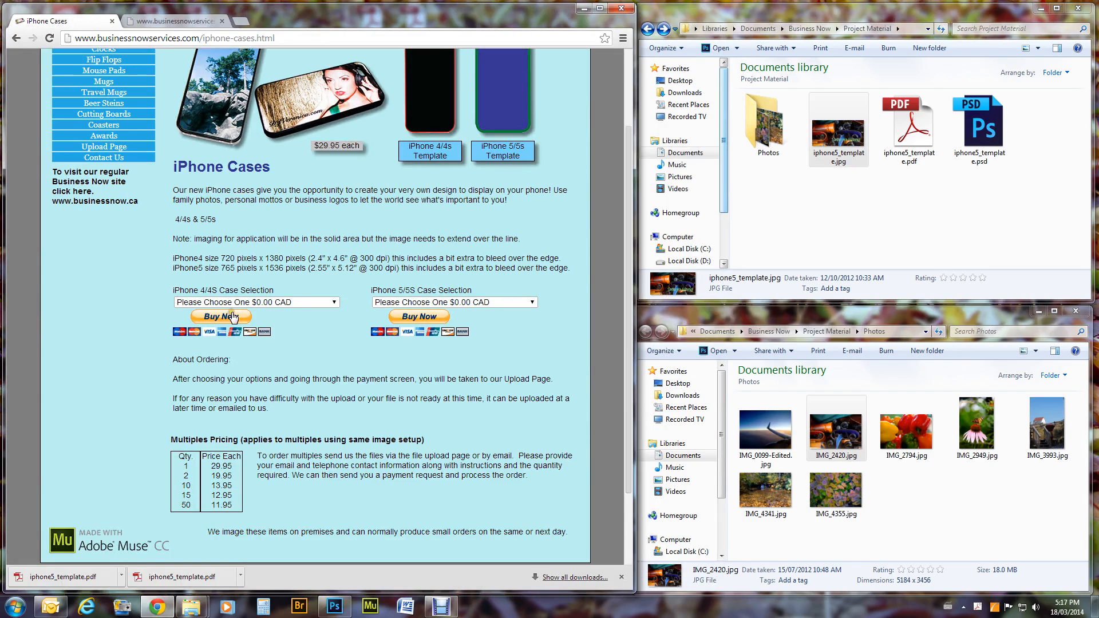
left_click(232, 317)
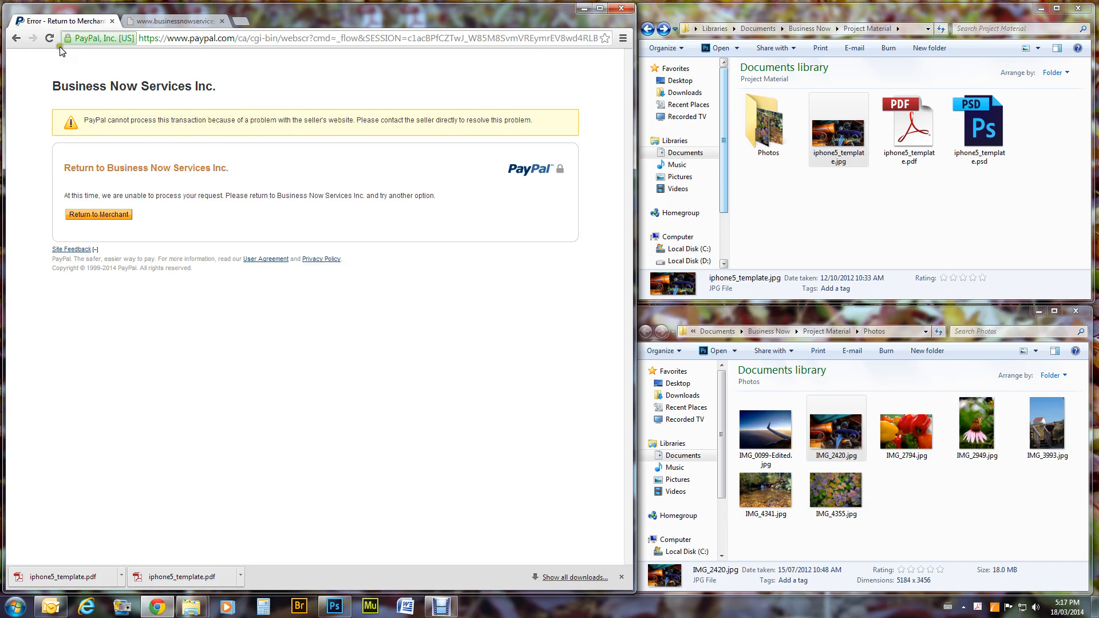
left_click(16, 38)
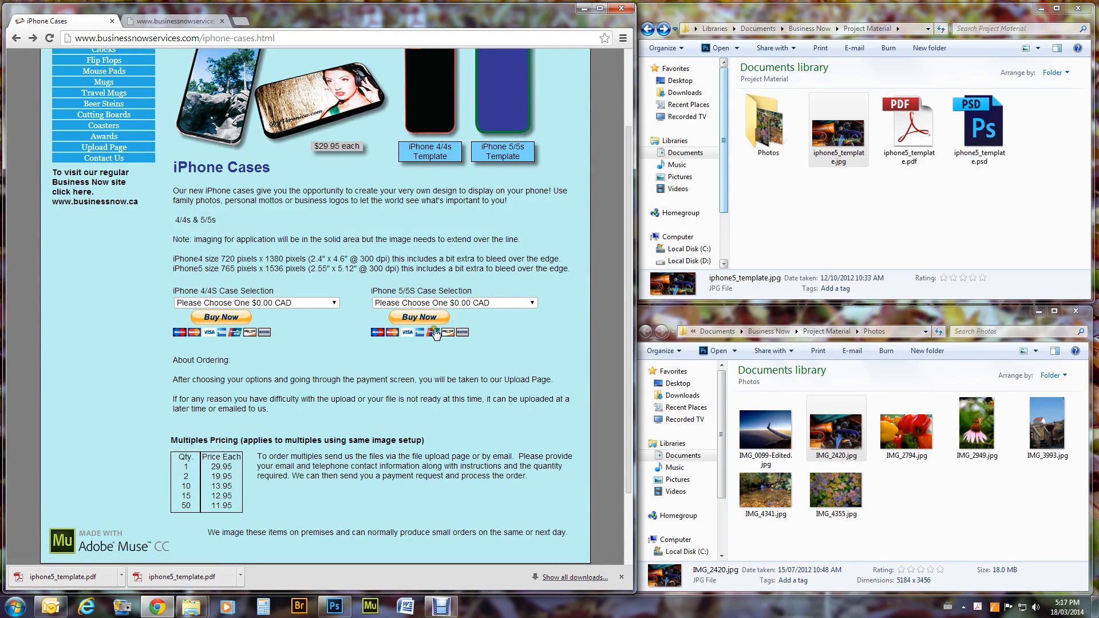
Choose the iPhone 5/5S Rubber Black case at $29.95 CAD and proceed to PayPal checkout.
left_click(520, 304)
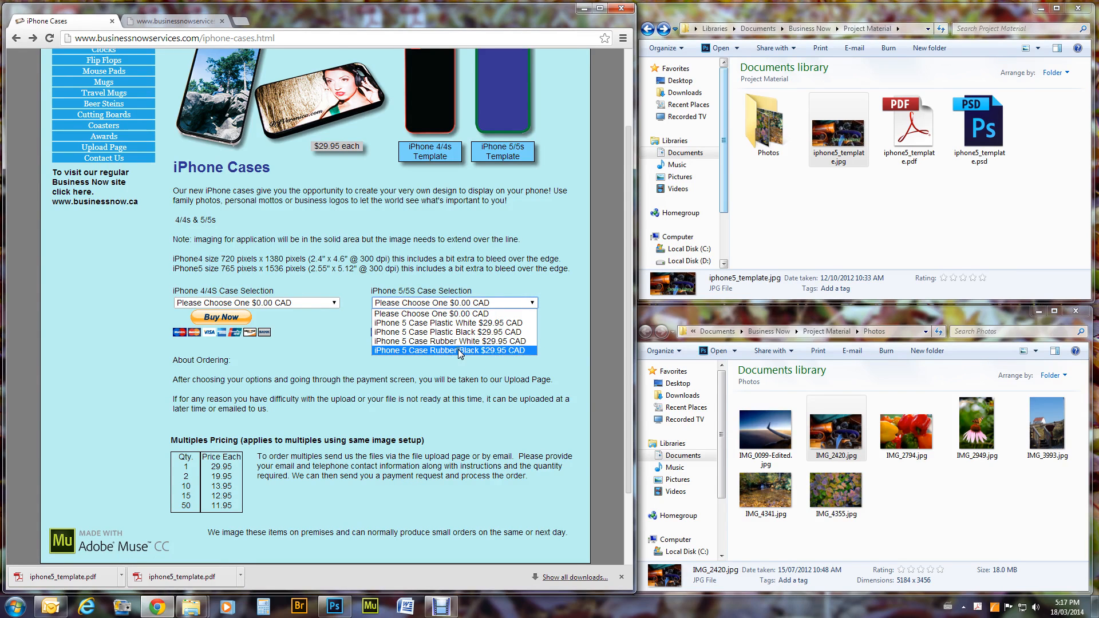
left_click(517, 350)
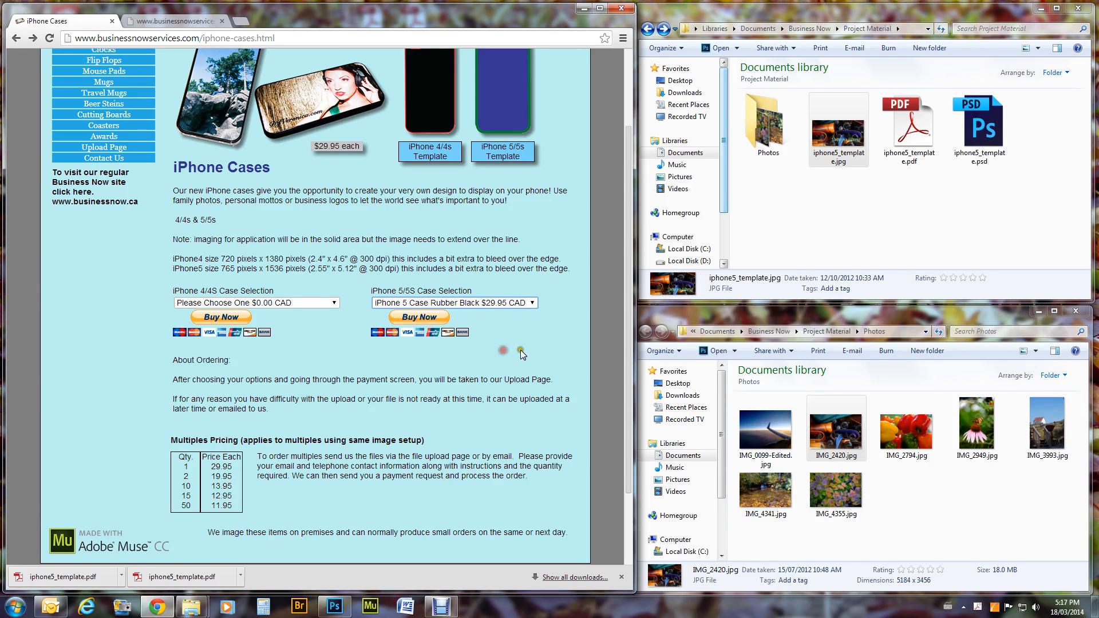
left_click(420, 318)
left_click(424, 318)
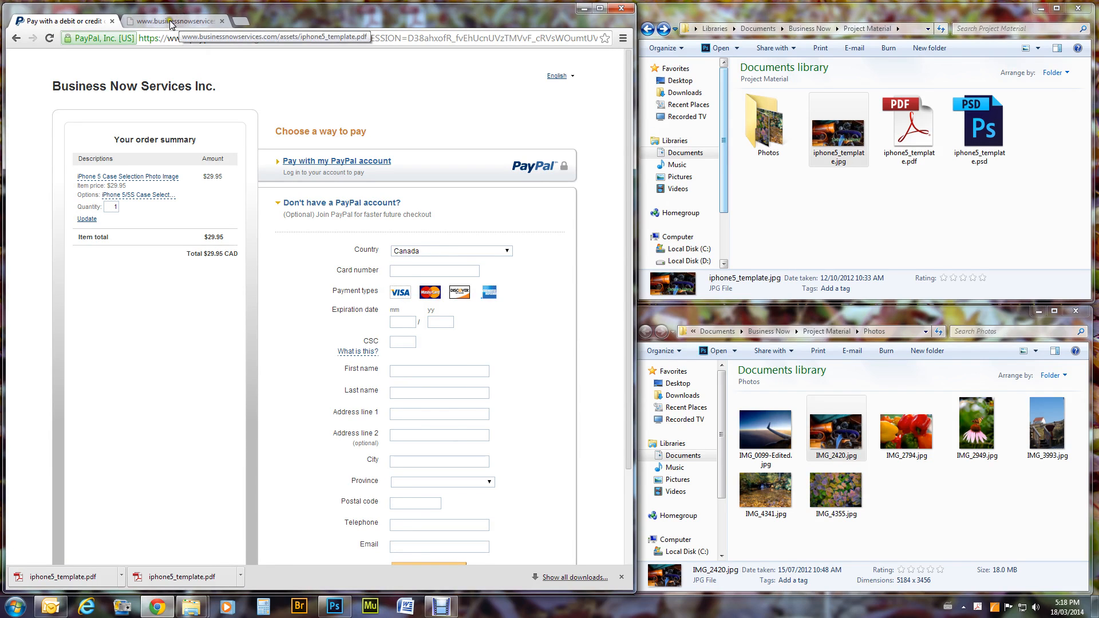
Open the Upload Page and attach iphone5_template.jpg by dragging it from Explorer.
left_click(16, 39)
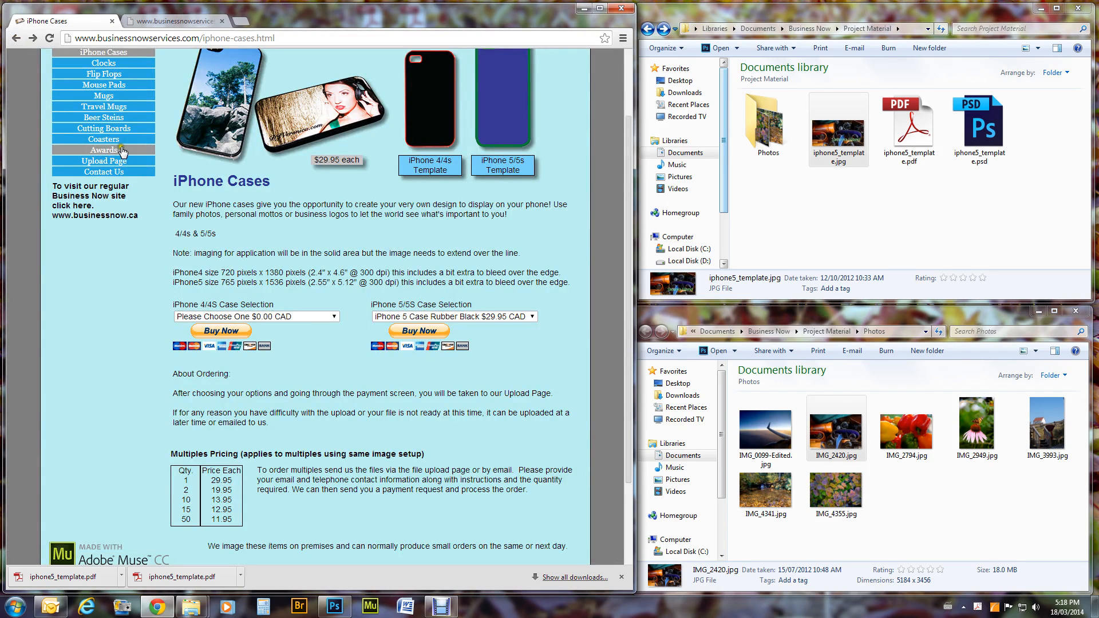
left_click(114, 161)
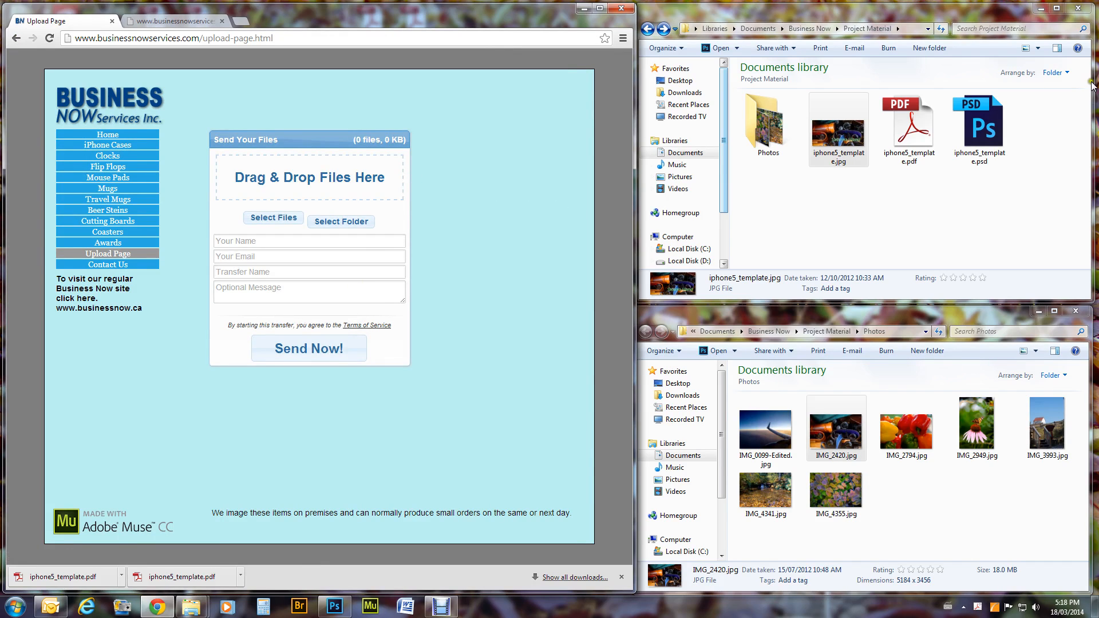
left_click(853, 148)
left_click_drag(850, 140, 307, 194)
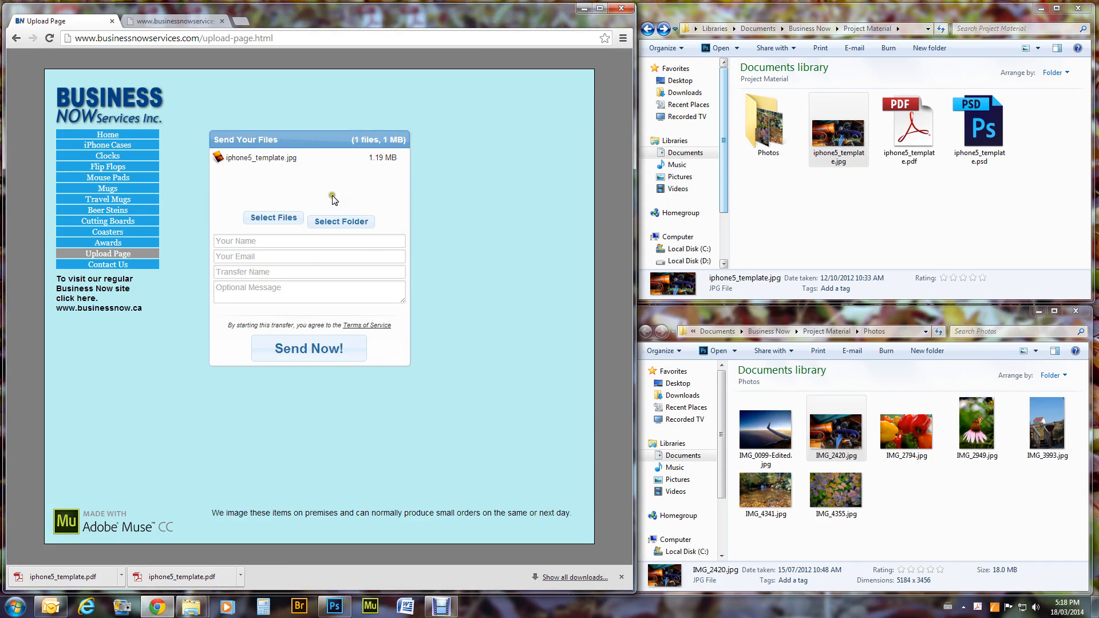
Fill in the sender's name, e-mail, transfer name 'Test file' and a call-back message with a phone number.
left_click(287, 245)
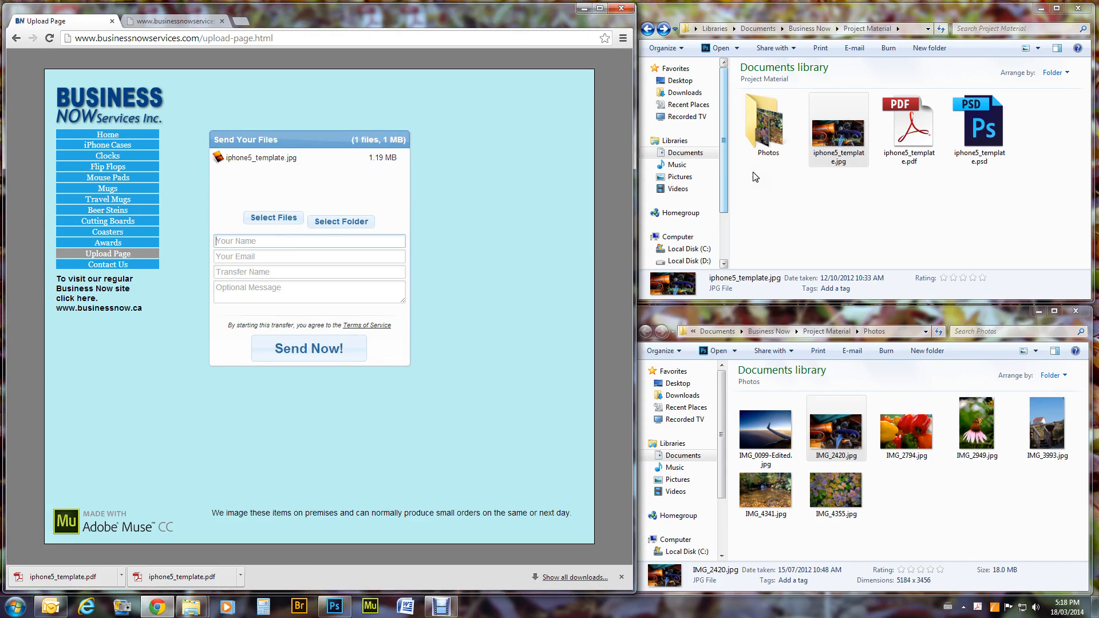
key("Tab")
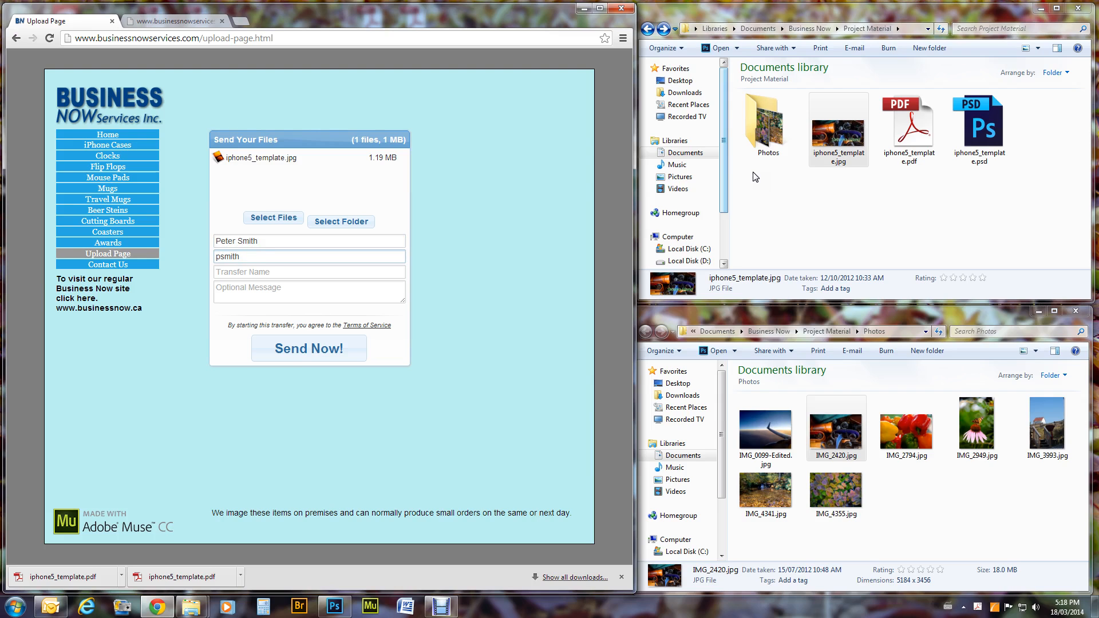
key("Tab")
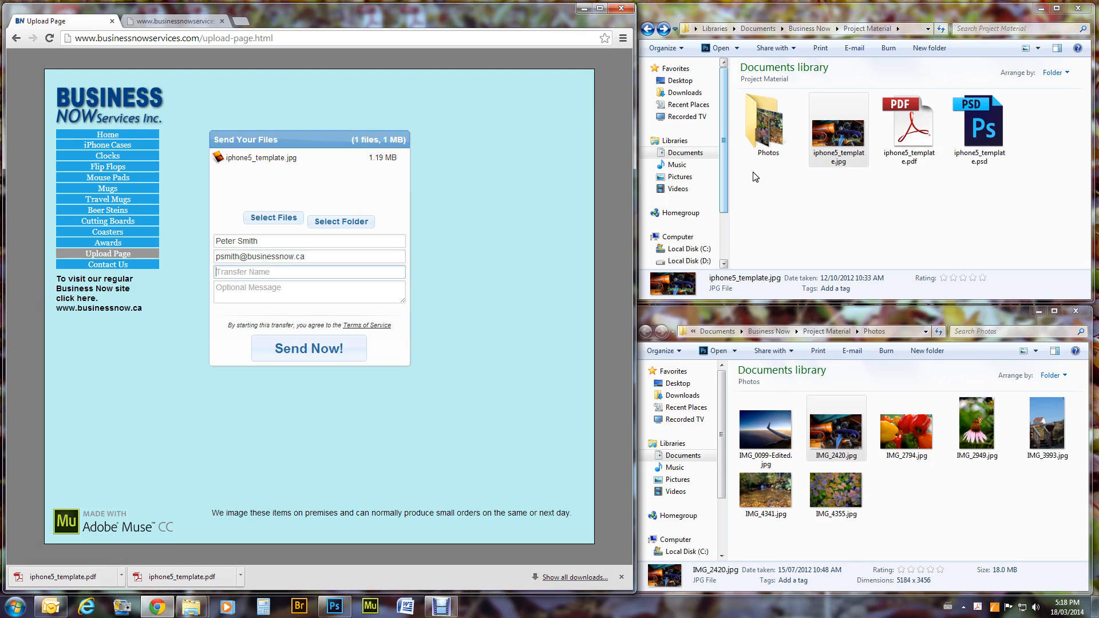
type("Test file")
key("Tab")
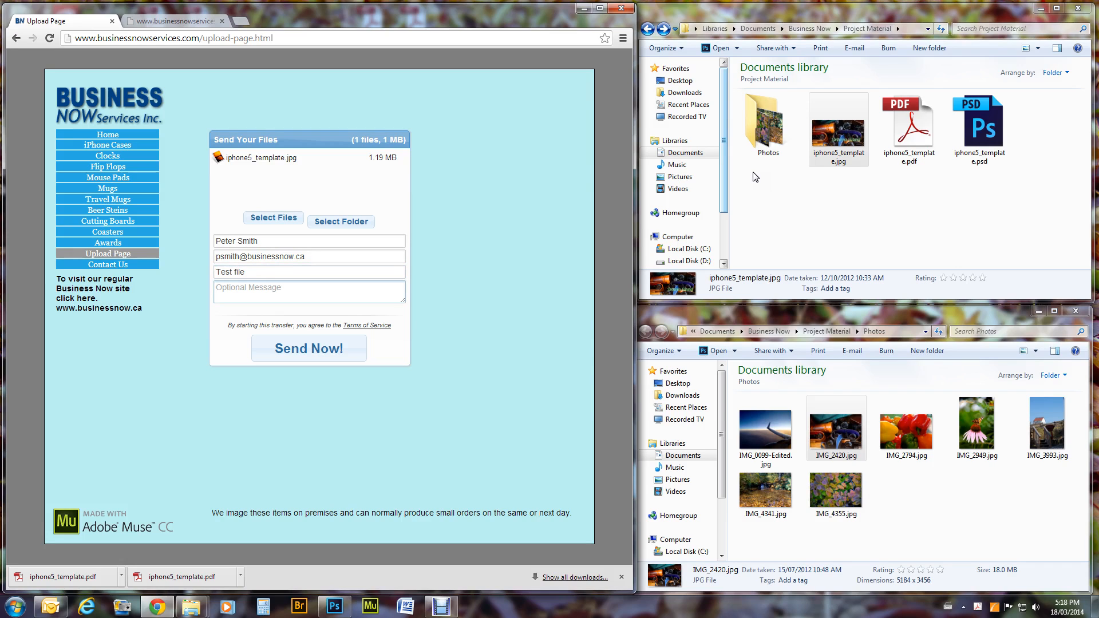
type("Call me if any questions 123-456-789")
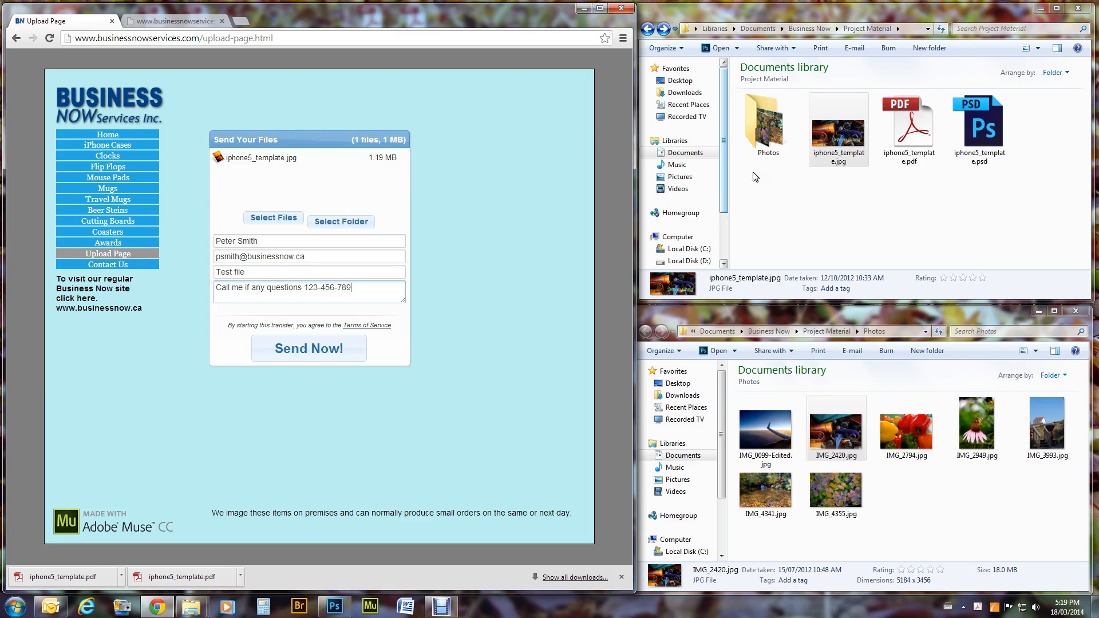